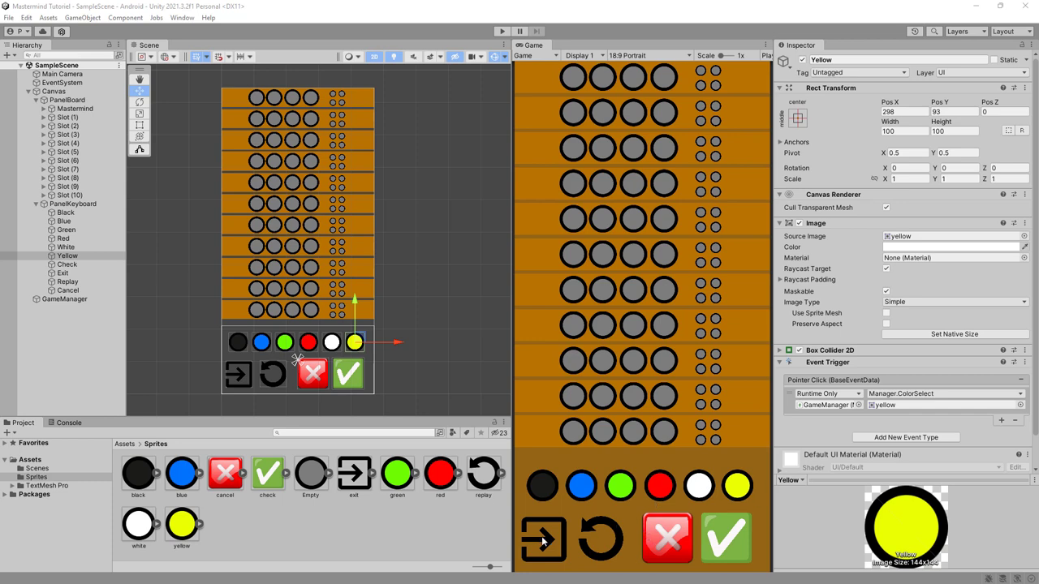
- Select the Exit, Replay and Cancel buttons under PanelKeyboard and give them a Box Collider 2D
{"action": "left_click", "coordinate": [320, 382]}
{"action": "left_click", "coordinate": [312, 380]}
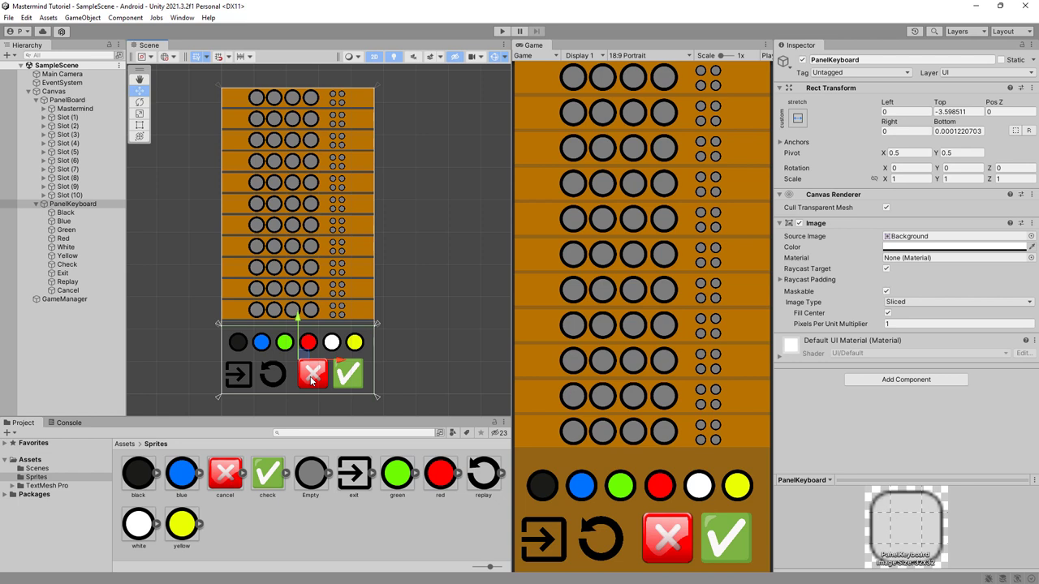
{"action": "left_click", "coordinate": [69, 274]}
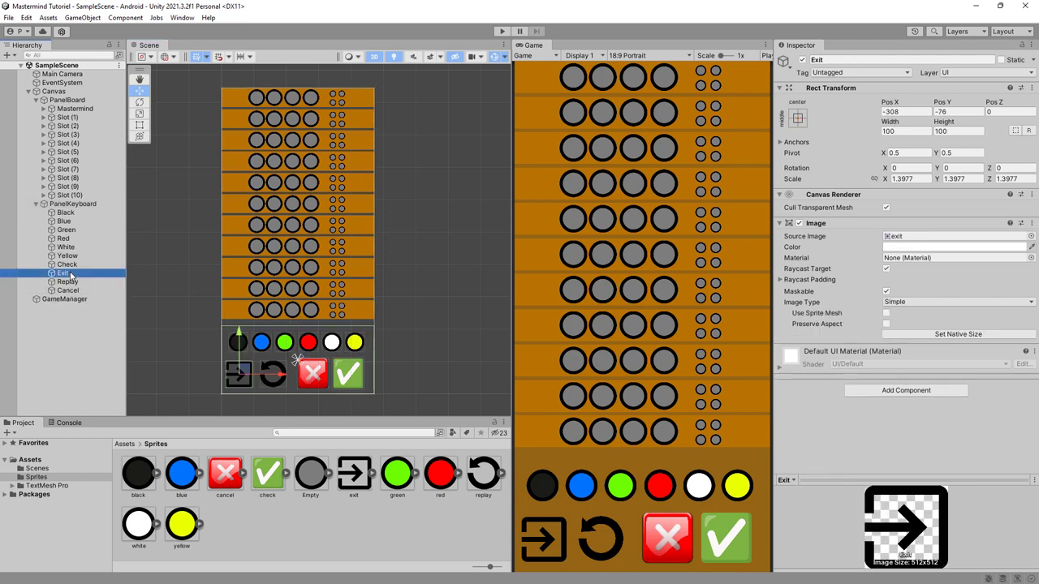
{"action": "left_click", "coordinate": [68, 282], "text": "shift"}
{"action": "left_click", "coordinate": [67, 291], "text": "shift"}
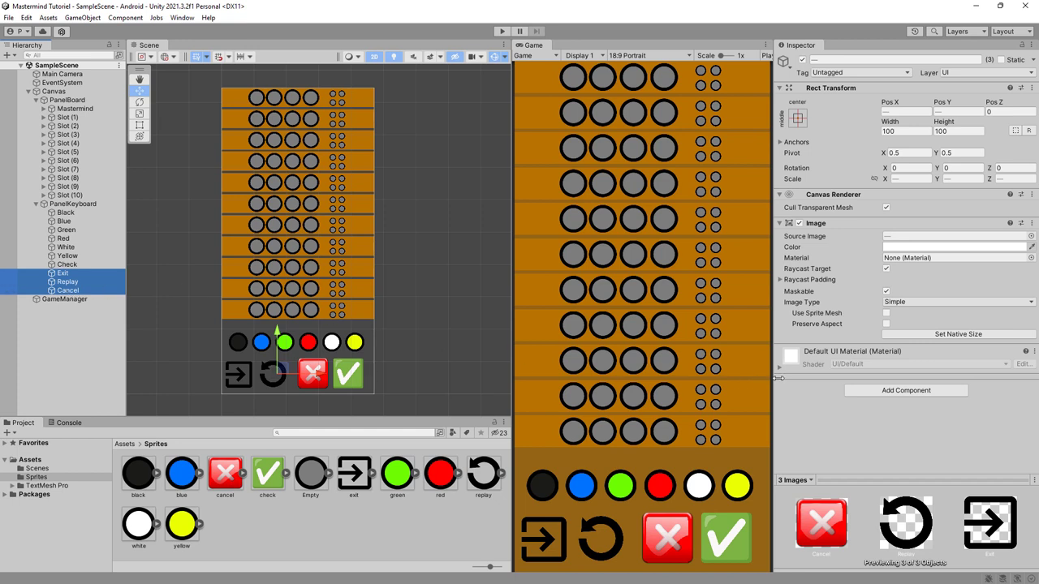
{"action": "left_click", "coordinate": [856, 391]}
{"action": "type", "text": "box"}
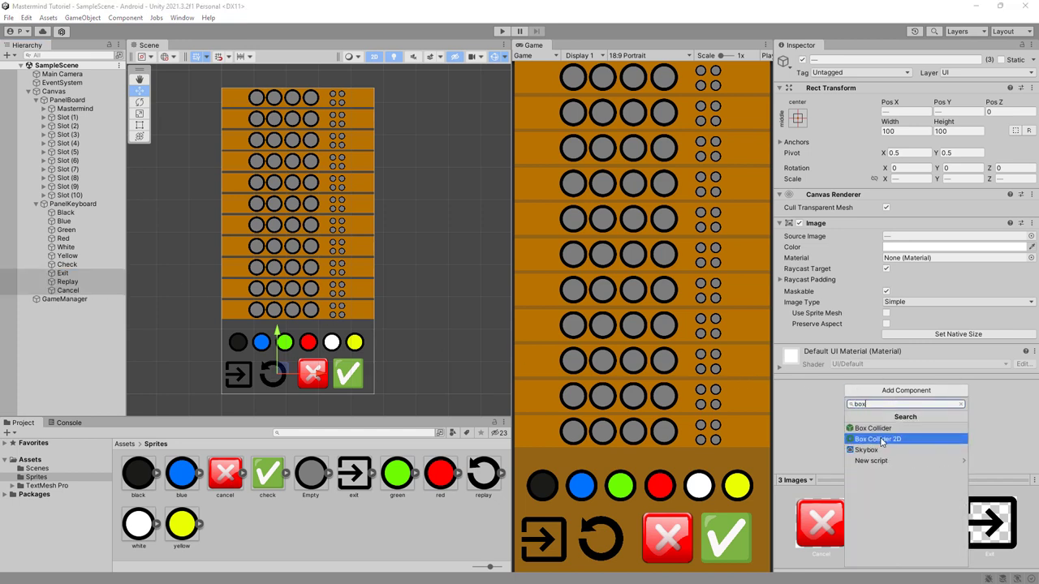
{"action": "left_click", "coordinate": [883, 440]}
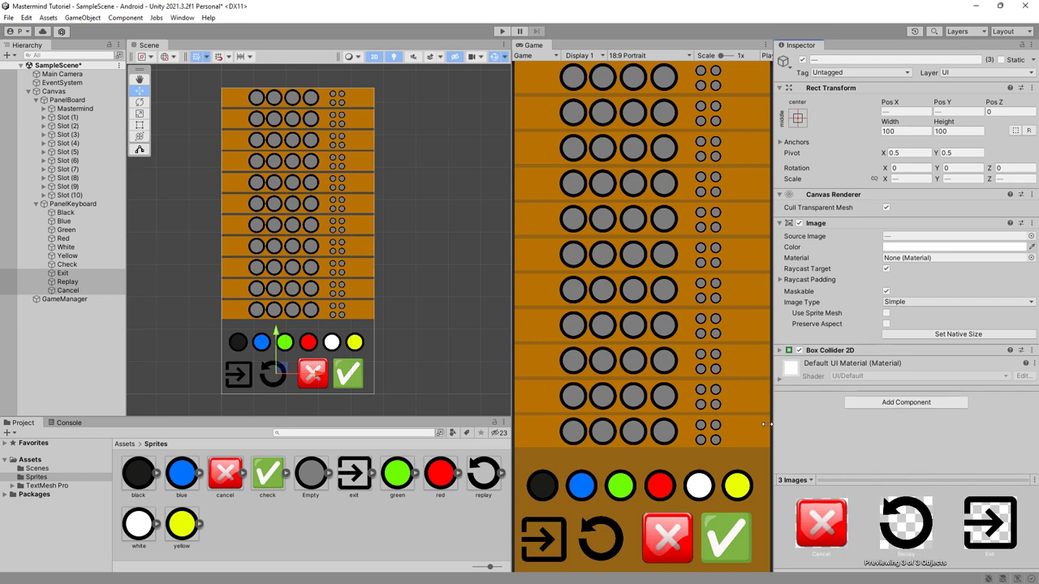
- Add an Event Trigger component to the three buttons, then clear the selection
{"action": "left_click", "coordinate": [871, 404]}
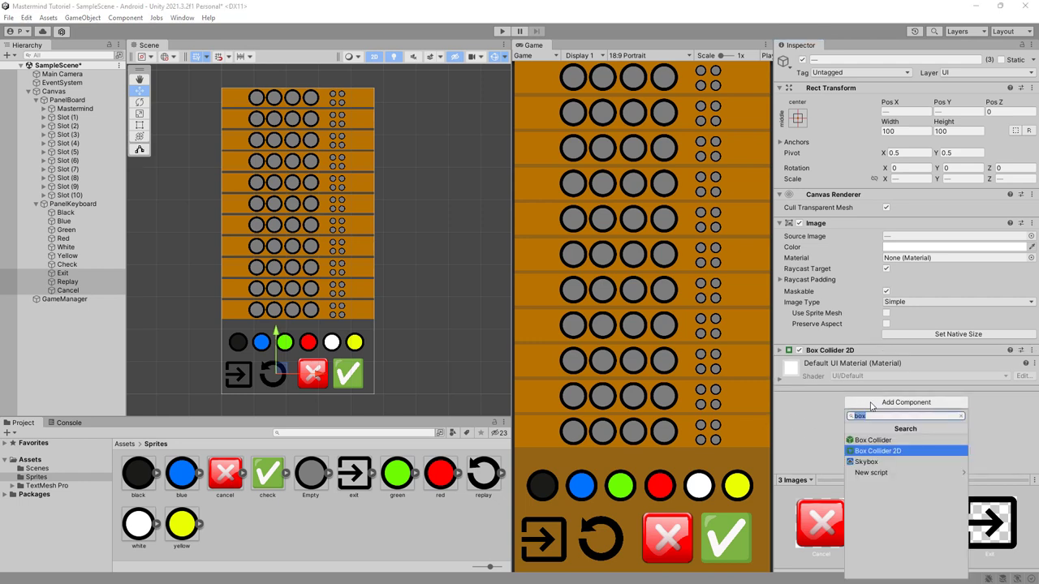
{"action": "type", "text": "eve"}
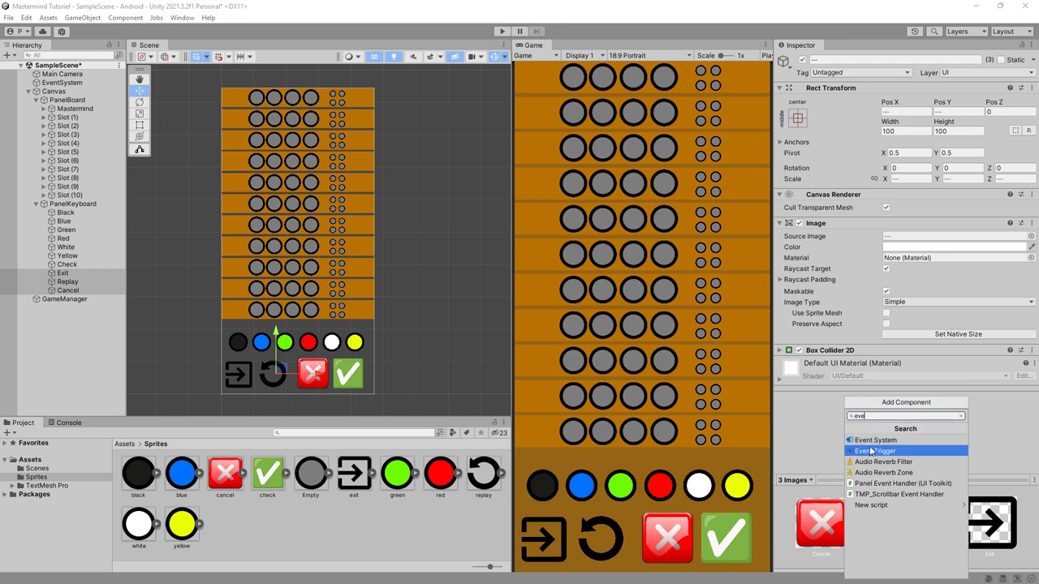
{"action": "left_click", "coordinate": [871, 451]}
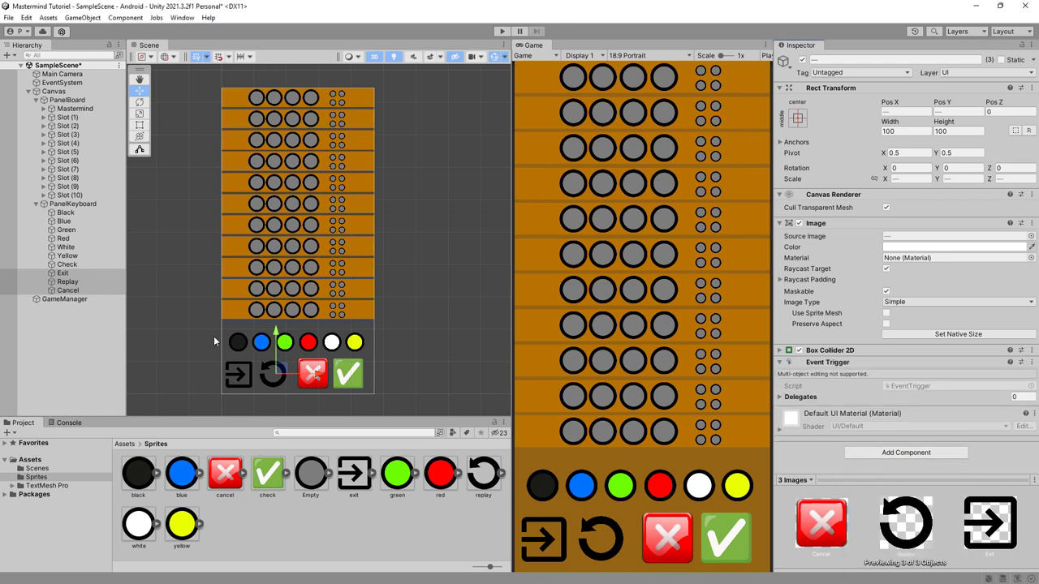
{"action": "left_click", "coordinate": [320, 521]}
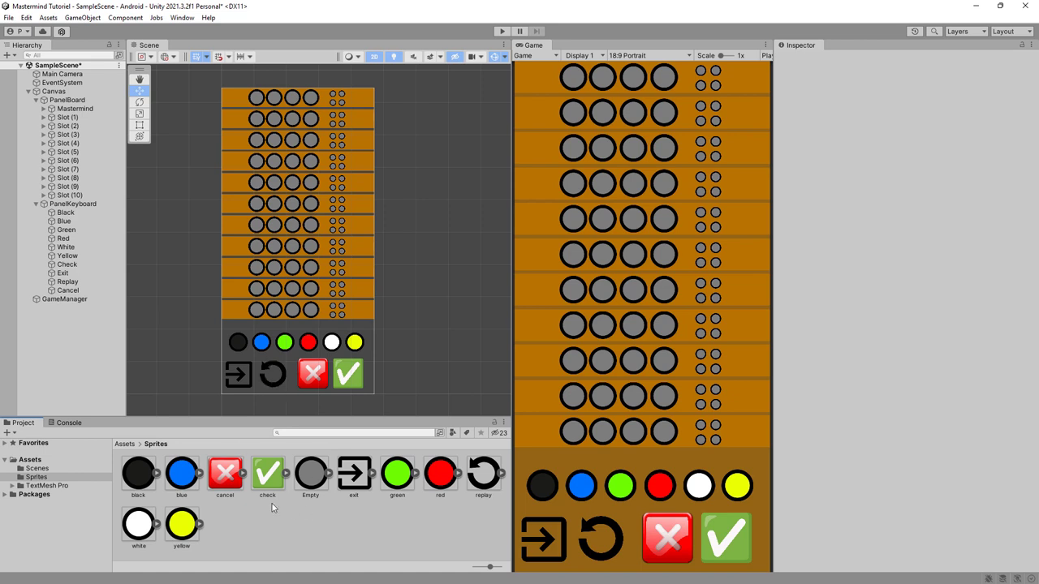
- Open GameManager's Manager script in Visual Studio
{"action": "left_click", "coordinate": [65, 300]}
{"action": "double_click", "coordinate": [904, 150]}
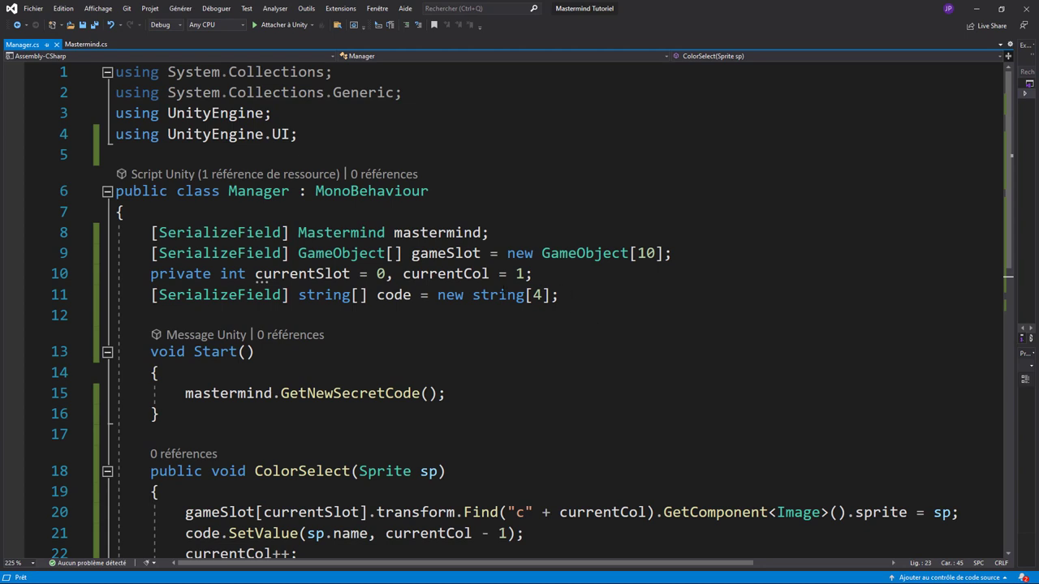
{"action": "double_click", "coordinate": [222, 296]}
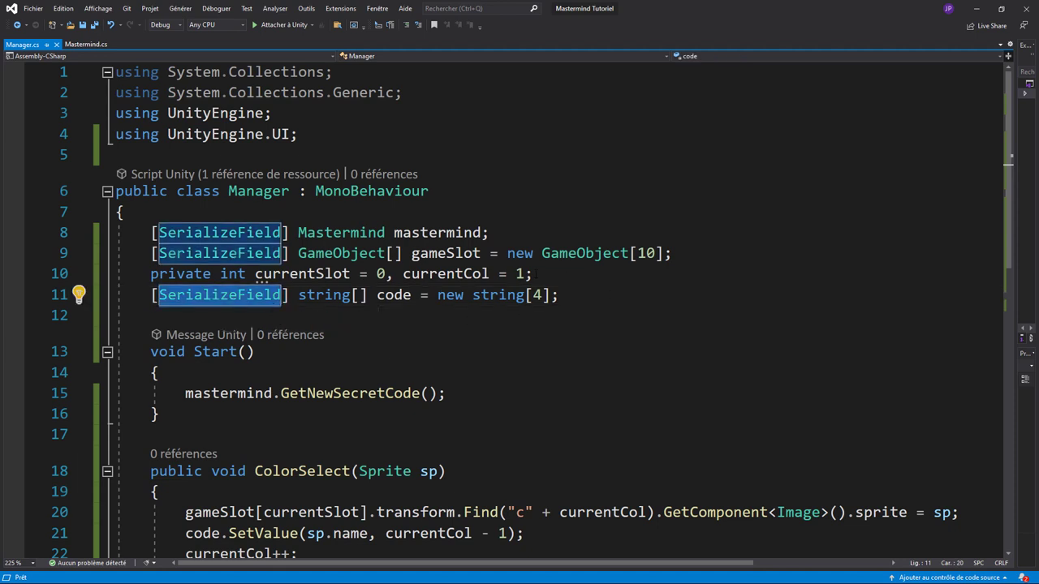
- Declare 'private Sprite emptySprite;' on a new line after line 10
{"action": "left_click", "coordinate": [534, 274]}
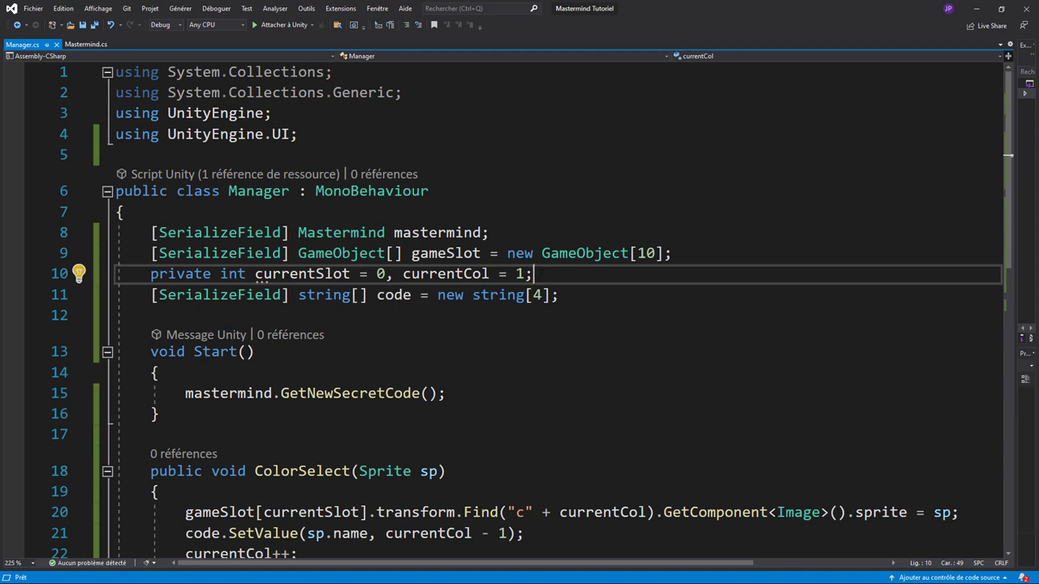
{"action": "key", "text": "Return"}
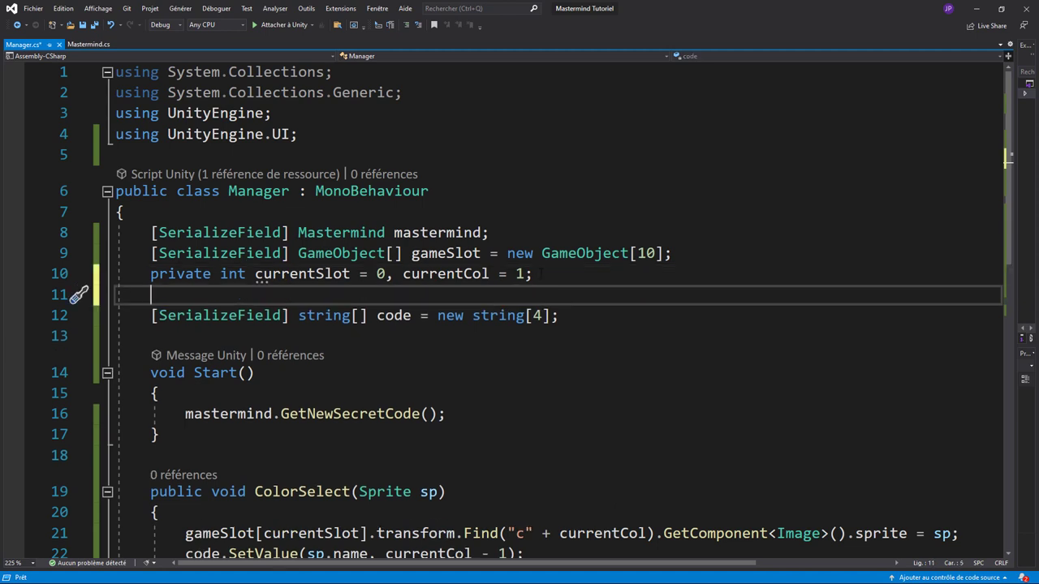
{"action": "type", "text": "private "}
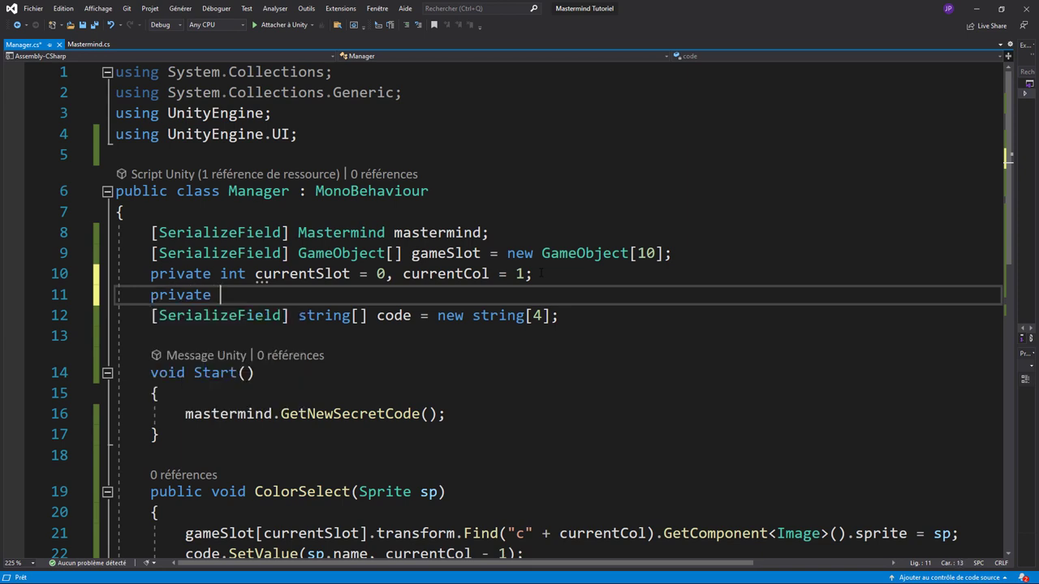
{"action": "type", "text": "Sp"}
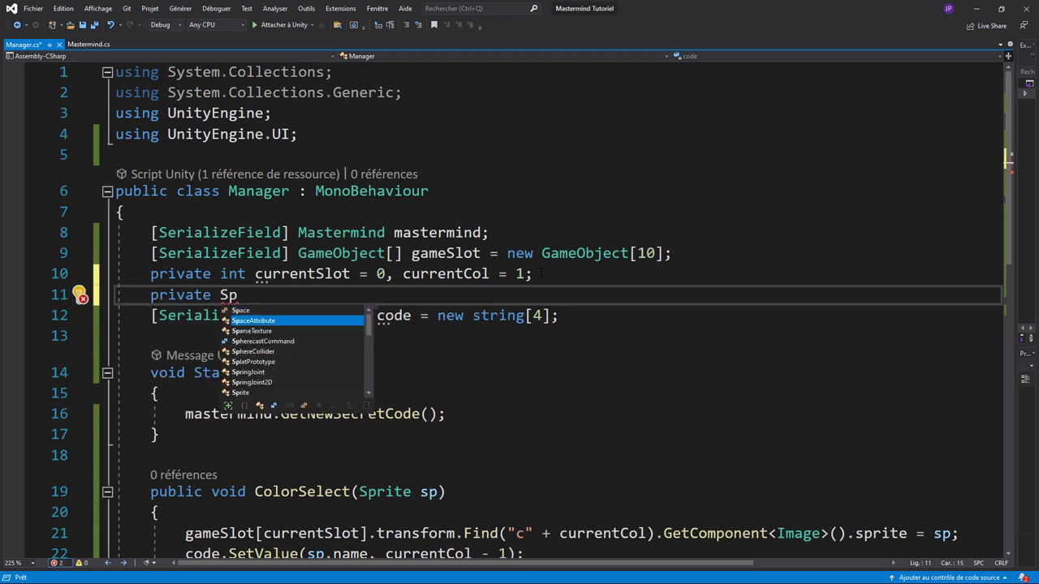
{"action": "type", "text": "ri"}
{"action": "key", "text": "Tab"}
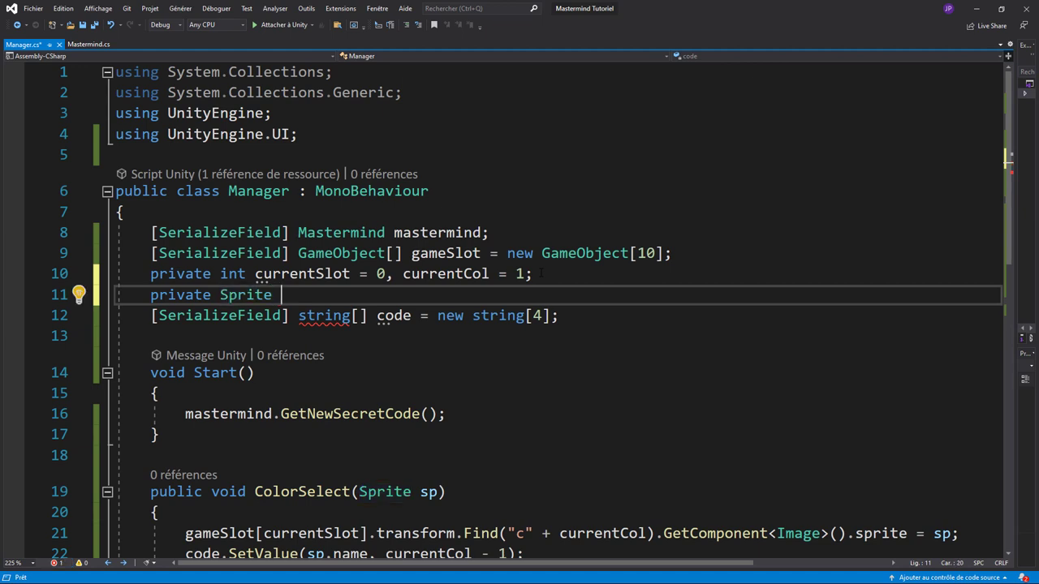
{"action": "type", "text": "empt"}
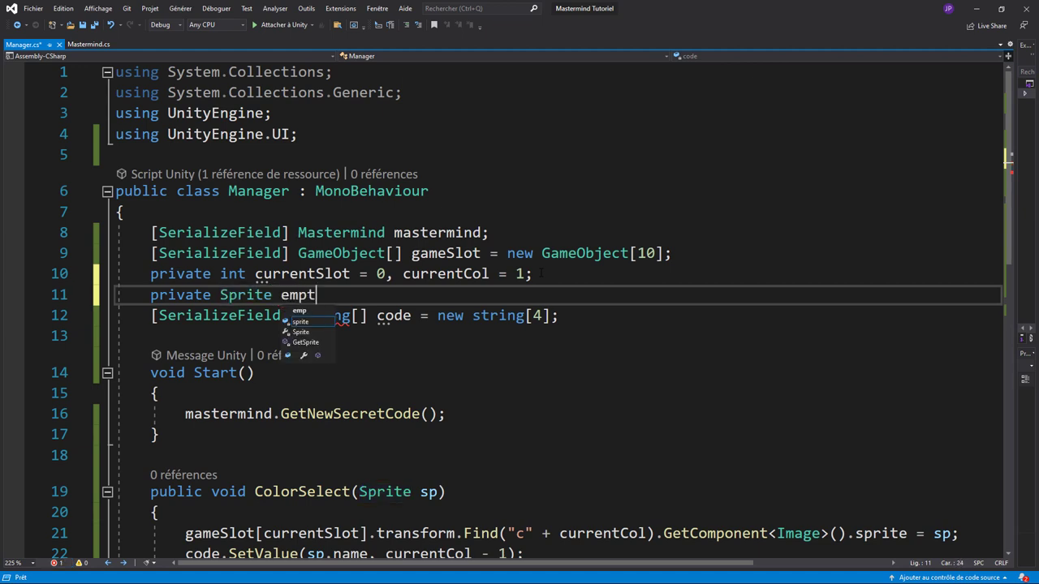
{"action": "type", "text": "ySprite"}
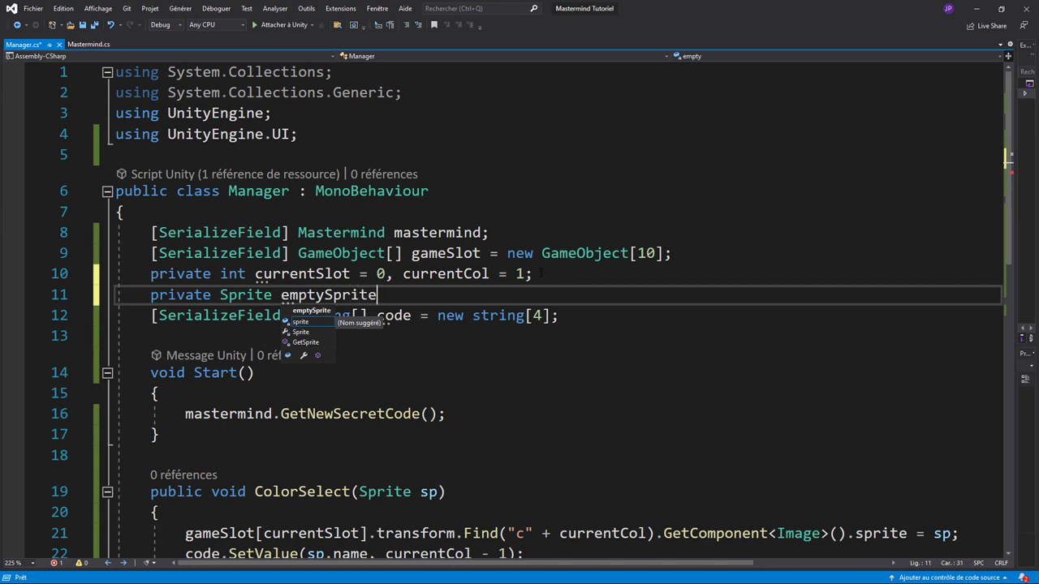
{"action": "type", "text": ";"}
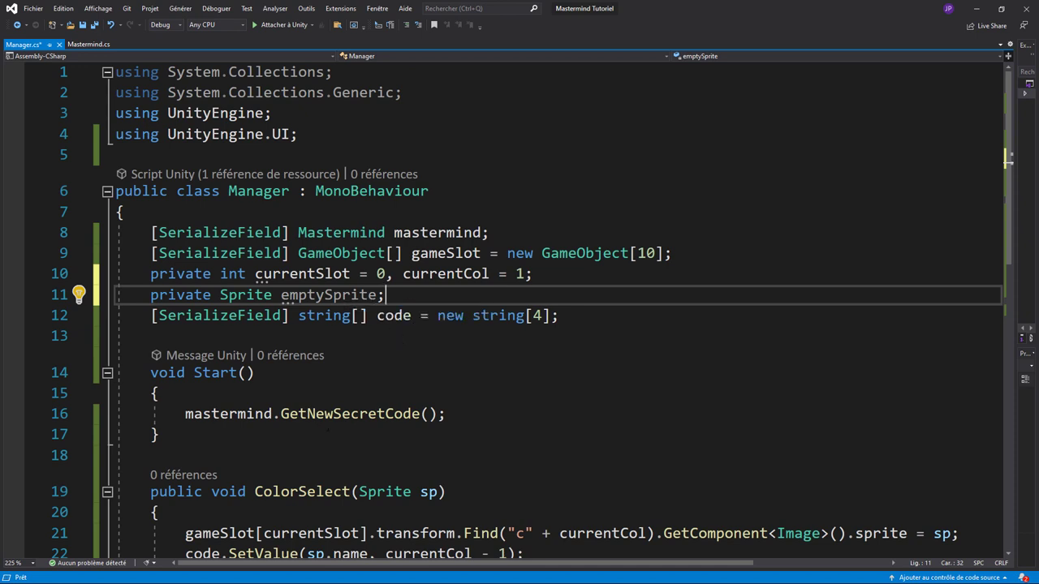
- In Start(), begin a line assigning emptySprite from gameSlot[currentSlot]
{"action": "left_click", "coordinate": [459, 417]}
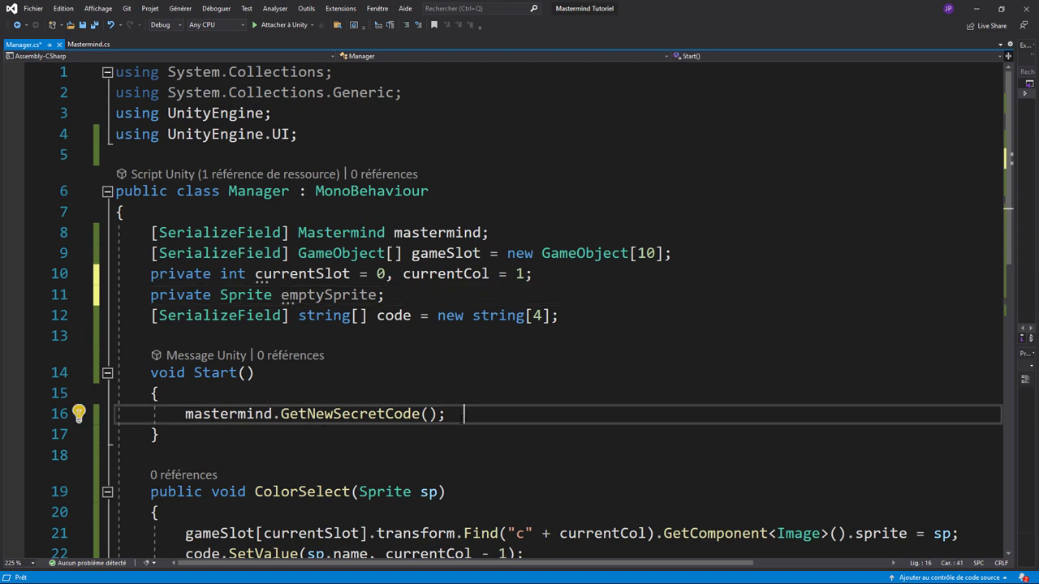
{"action": "key", "text": "Return"}
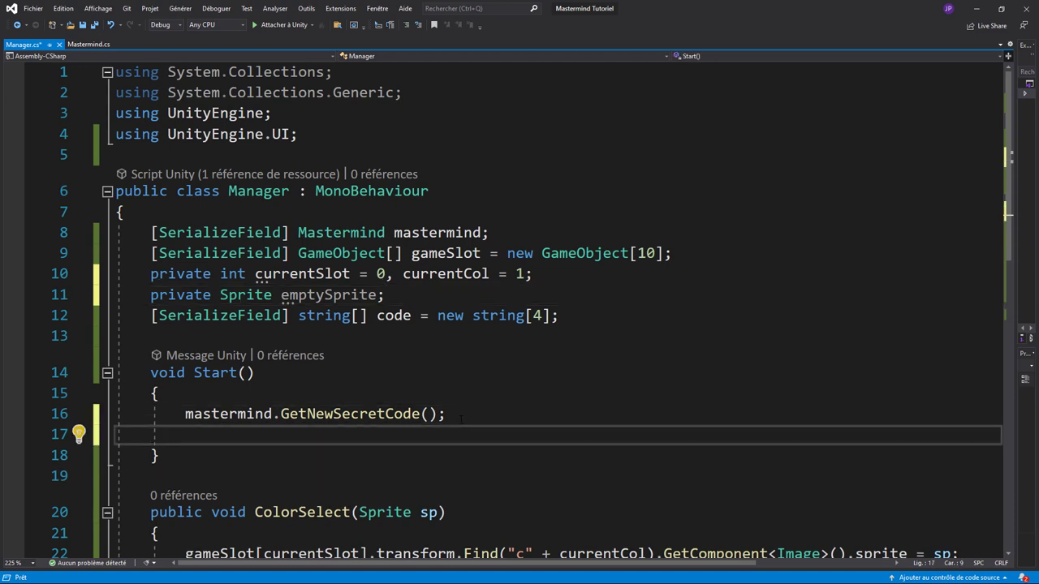
{"action": "type", "text": "em"}
{"action": "key", "text": "Tab"}
{"action": "type", "text": "= "}
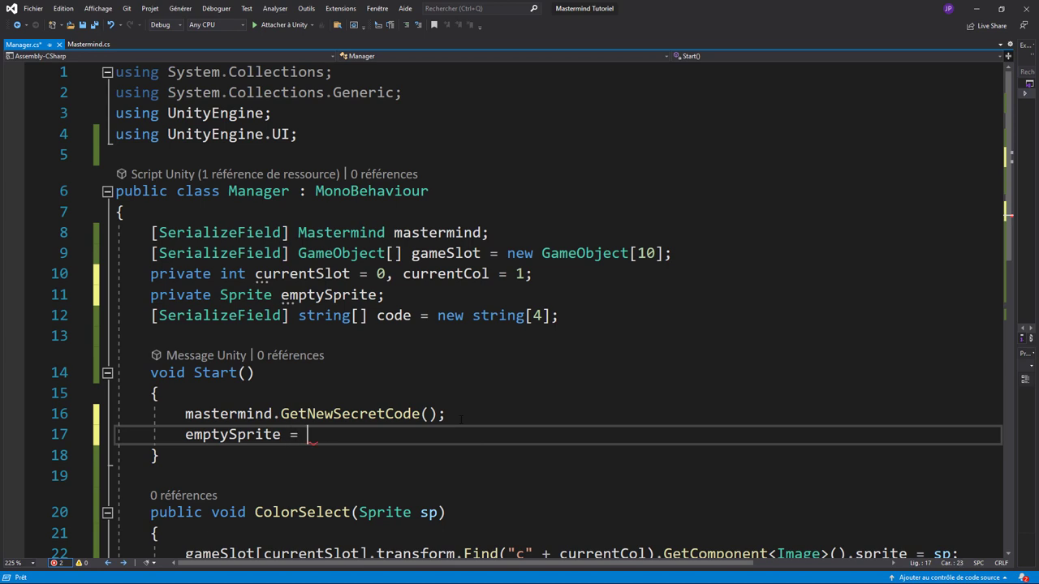
{"action": "type", "text": "Ga"}
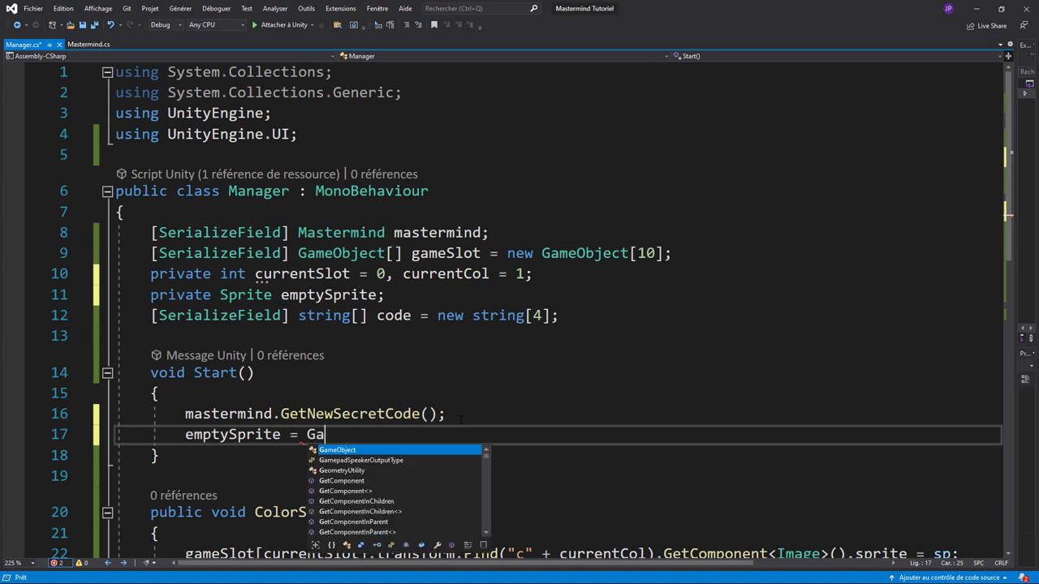
{"action": "key", "text": "Tab"}
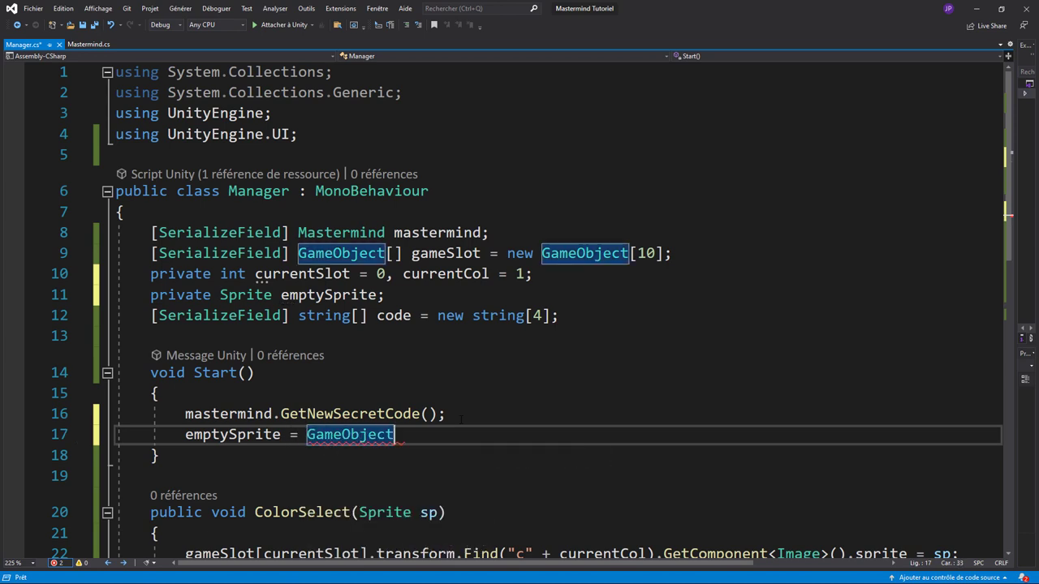
{"action": "type", "text": "[cu"}
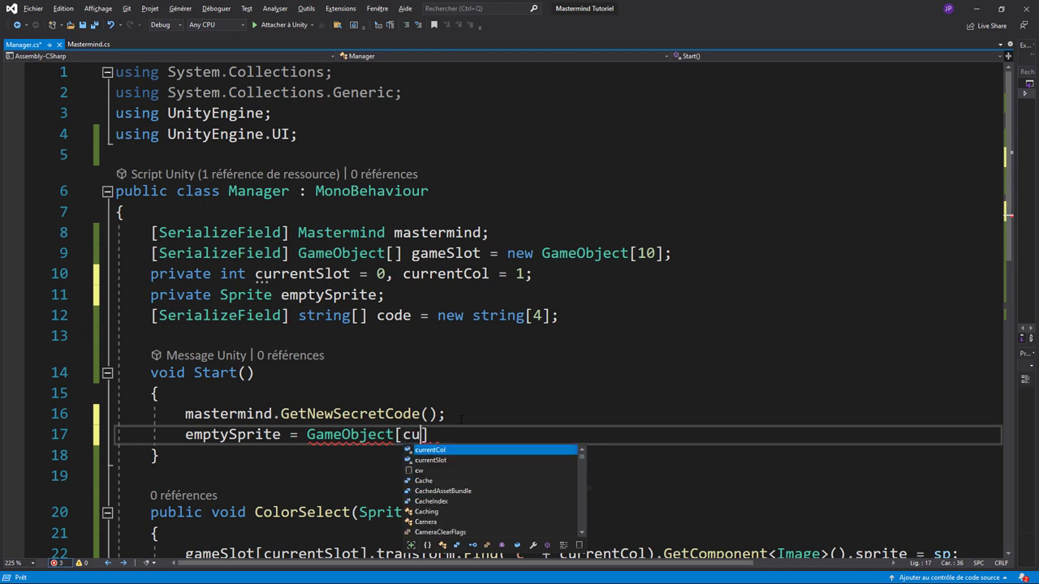
{"action": "key", "text": "Tab"}
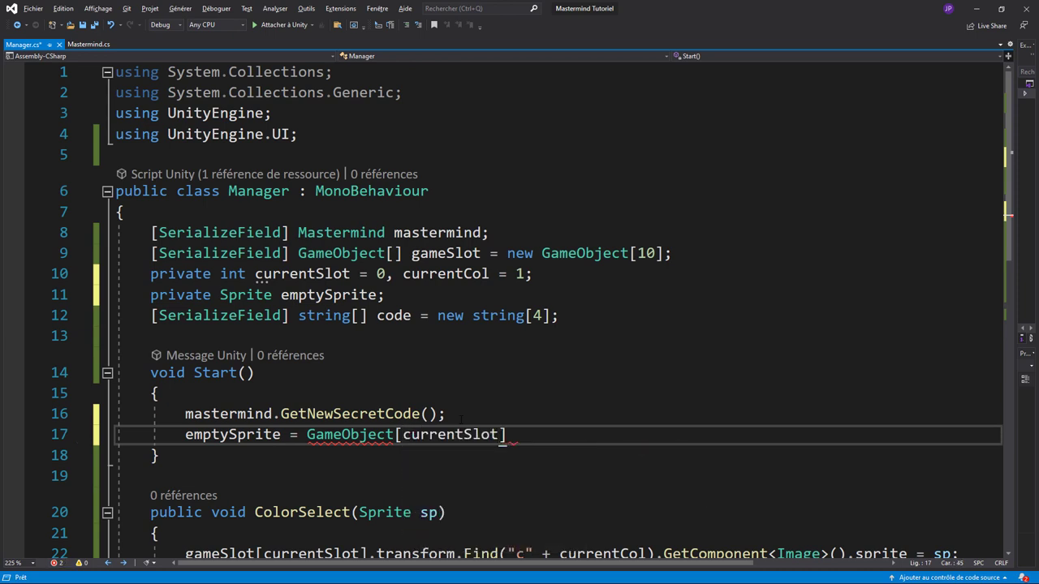
{"action": "type", "text": "].tr"}
{"action": "key", "text": "BackSpace"}
{"action": "key", "text": "BackSpace"}
{"action": "key", "text": "BackSpace"}
{"action": "double_click", "coordinate": [332, 436]}
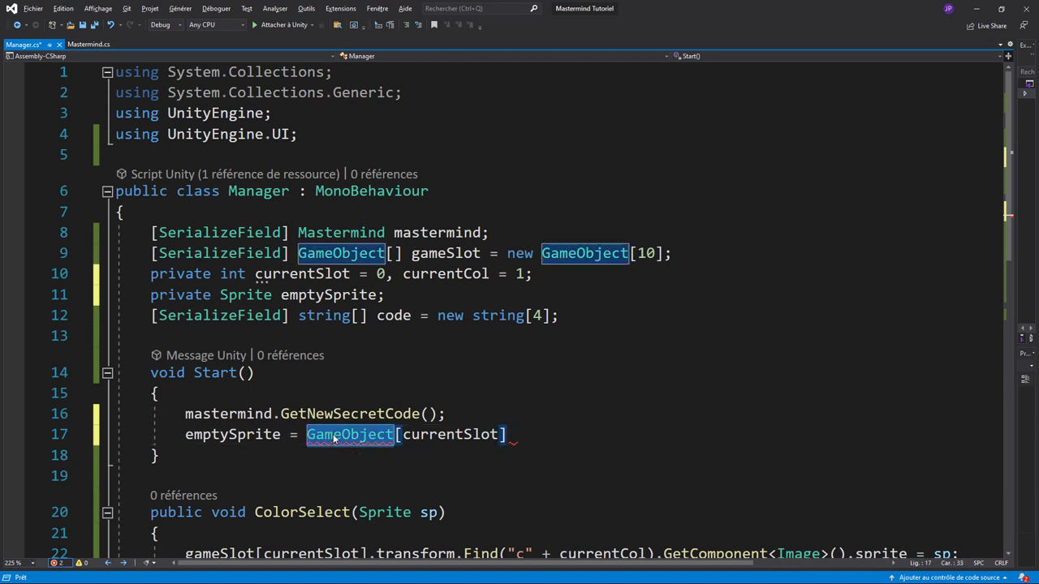
{"action": "type", "text": "Ga"}
{"action": "key", "text": "Down"}
{"action": "key", "text": "Down"}
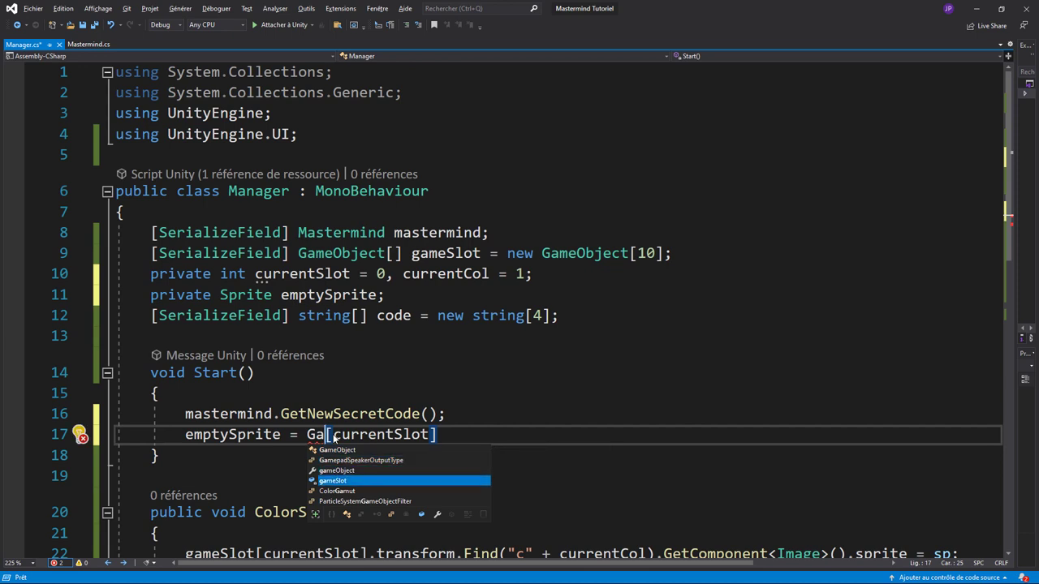
{"action": "key", "text": "Tab"}
- Finish it with .transform.Find("c1").GetComponent<Image>().sprite; and save Manager.cs
{"action": "key", "text": "End"}
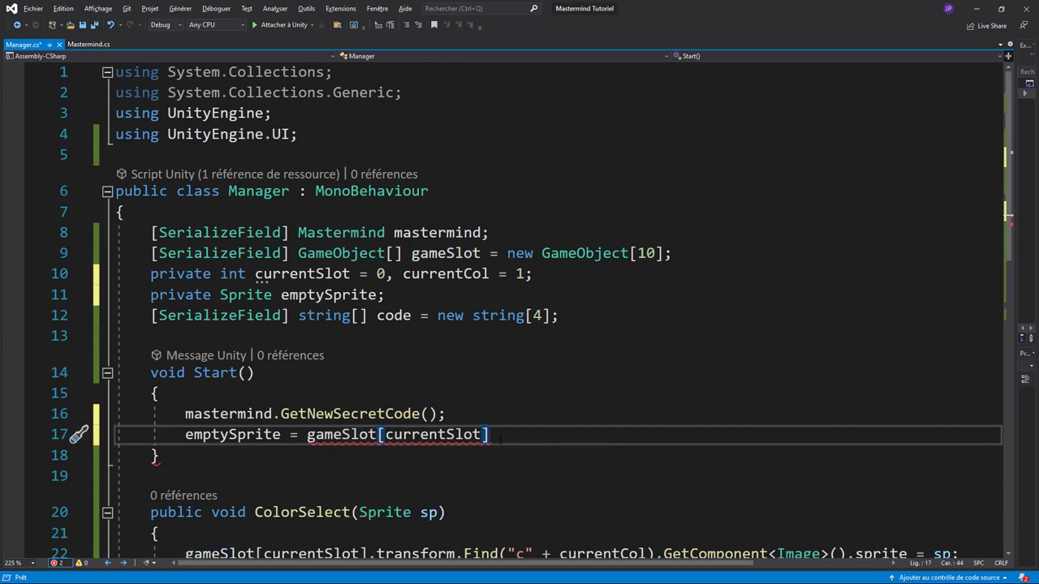
{"action": "type", "text": ".t"}
{"action": "key", "text": "Tab"}
{"action": "type", "text": ".fi"}
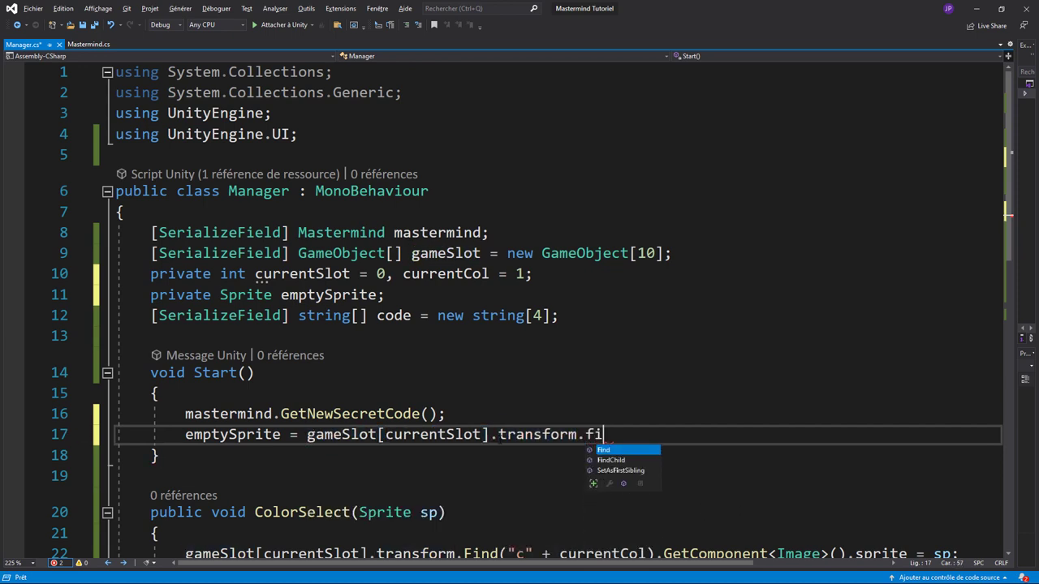
{"action": "type", "text": "nd("}
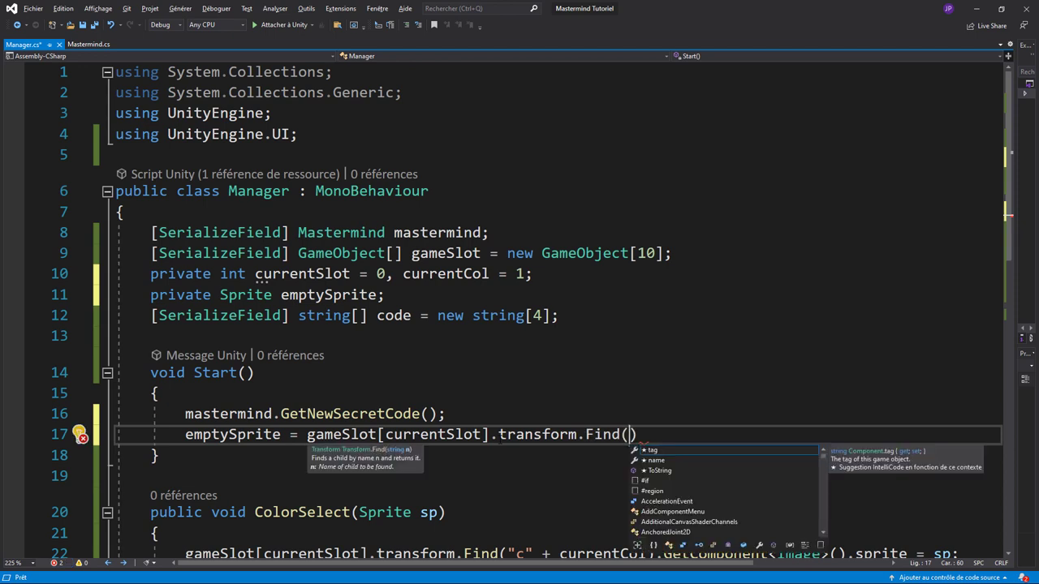
{"action": "type", "text": "'"}
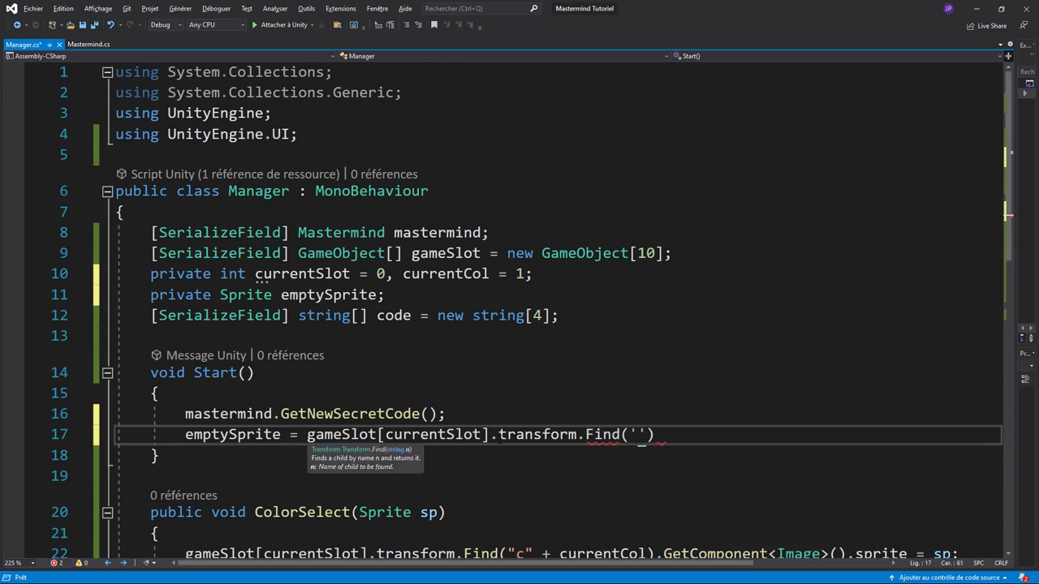
{"action": "key", "text": "BackSpace"}
{"action": "type", "text": "\"c"}
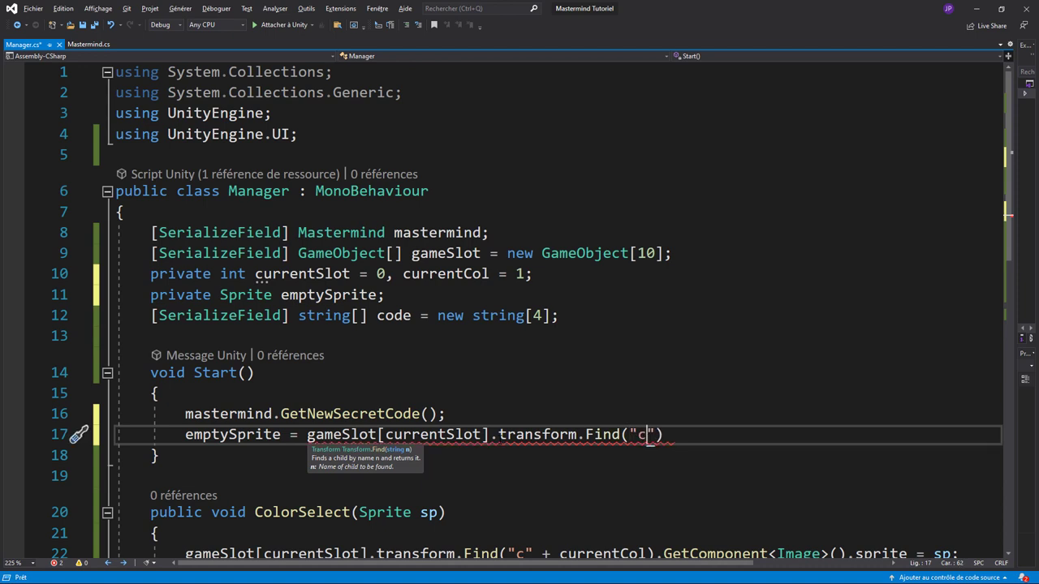
{"action": "type", "text": "\" + cu"}
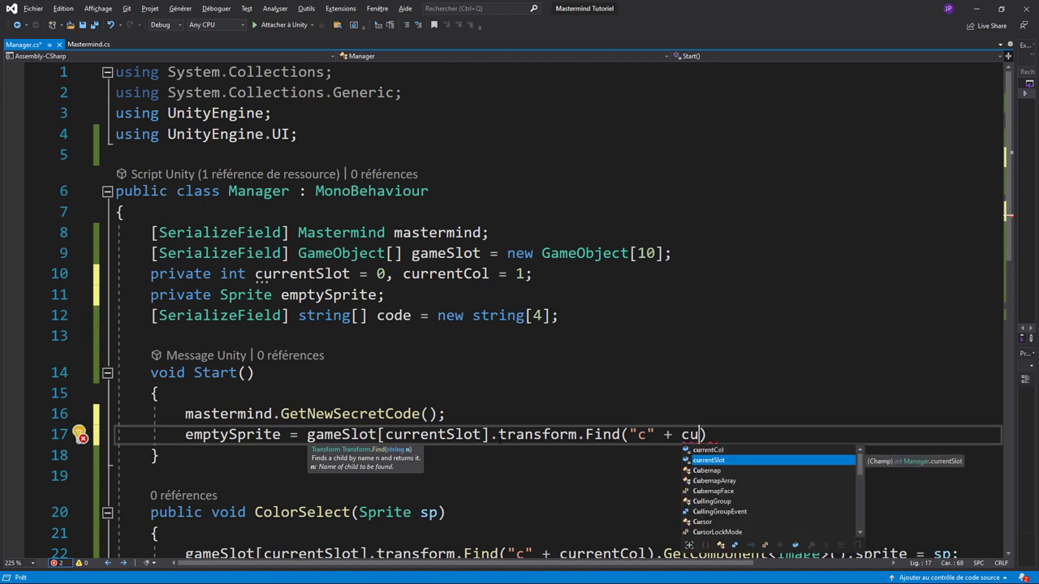
{"action": "key", "text": "BackSpace"}
{"action": "key", "text": "BackSpace"}
{"action": "key", "text": "BackSpace"}
{"action": "key", "text": "BackSpace"}
{"action": "key", "text": "BackSpace"}
{"action": "type", "text": "1"}
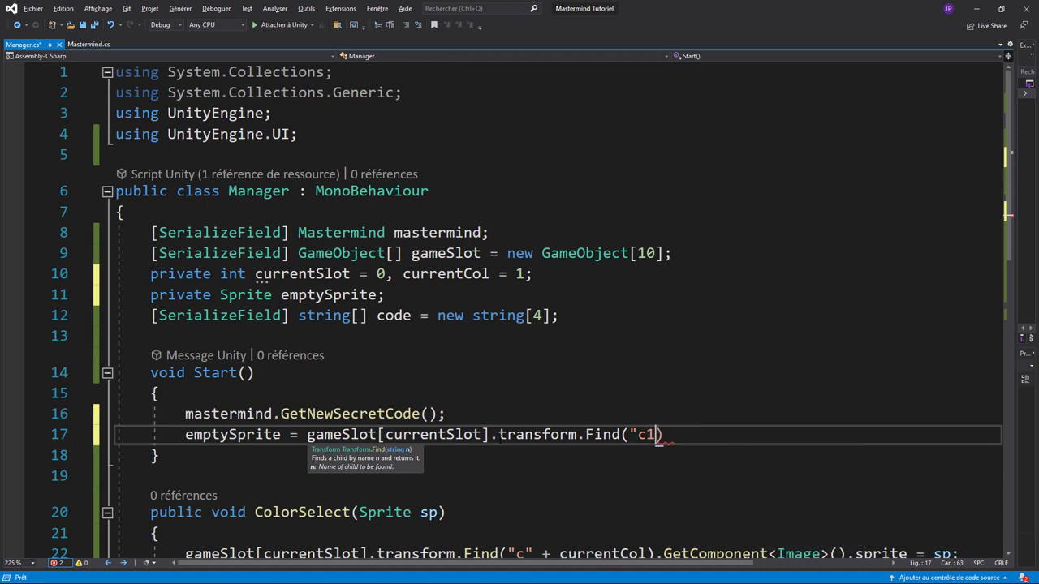
{"action": "type", "text": "\""}
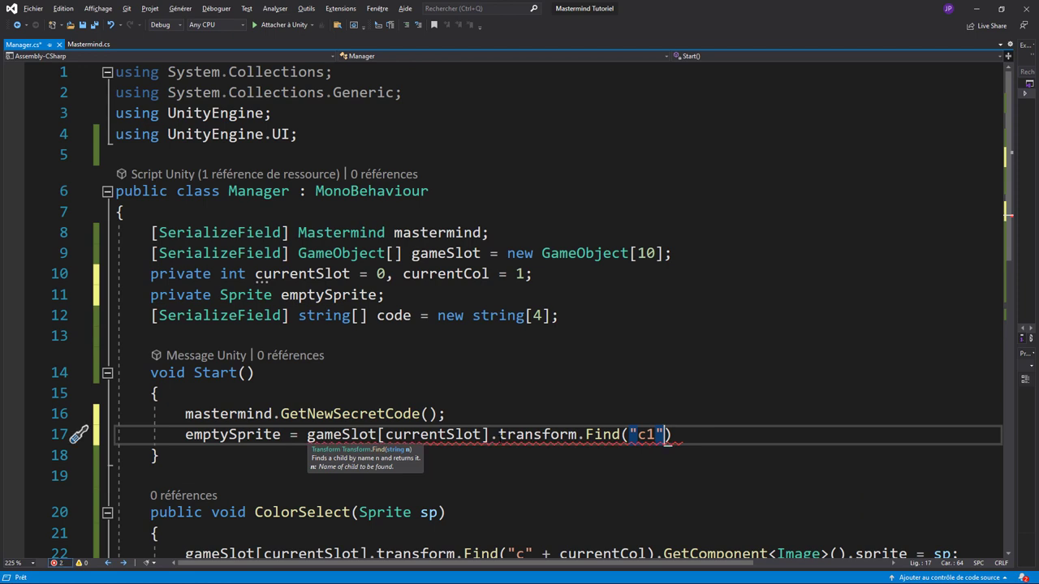
{"action": "type", "text": "."}
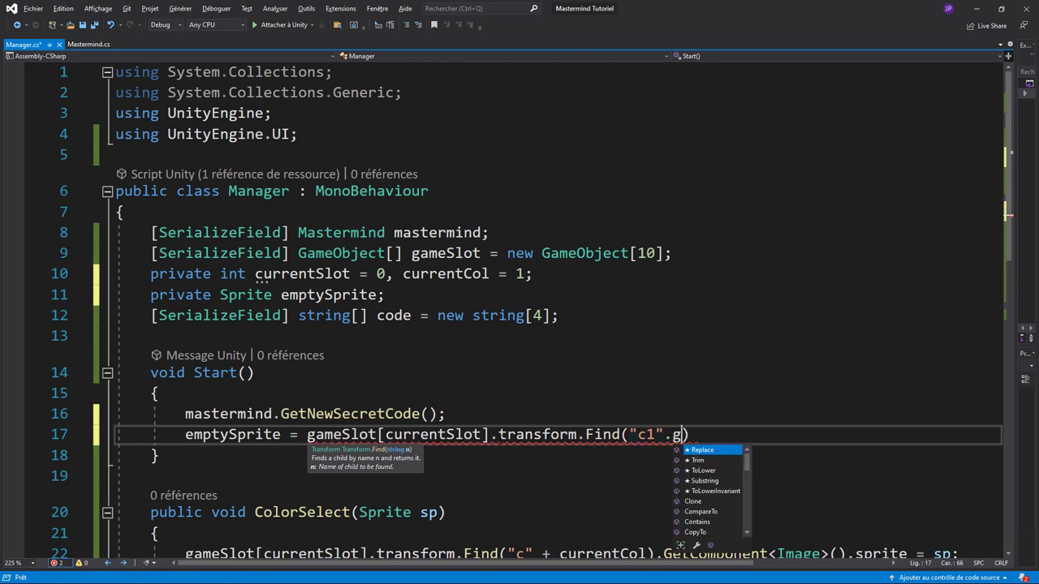
{"action": "type", "text": "get"}
{"action": "key", "text": "BackSpace"}
{"action": "key", "text": "BackSpace"}
{"action": "key", "text": "BackSpace"}
{"action": "key", "text": "BackSpace"}
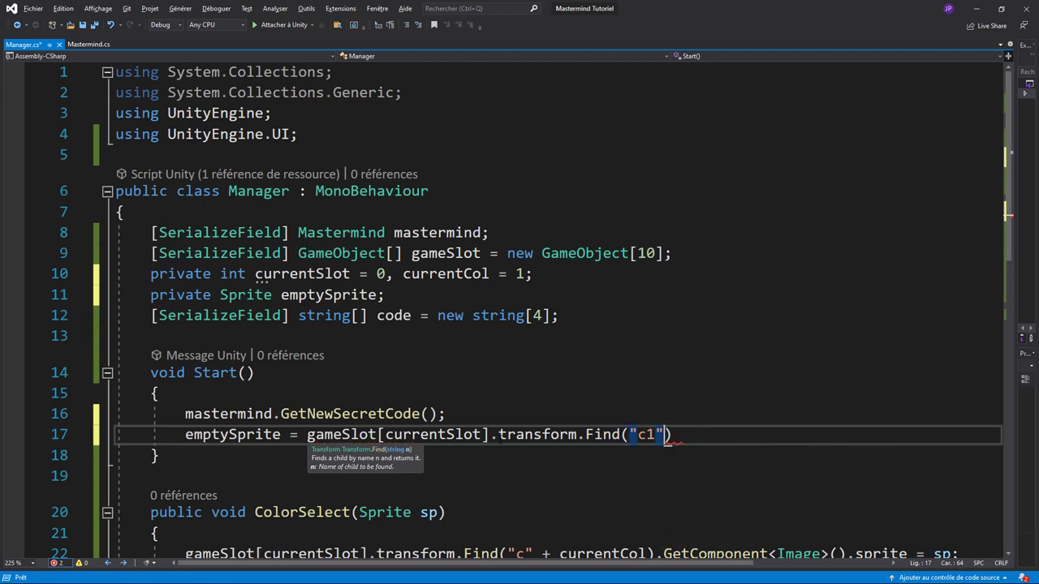
{"action": "key", "text": "Right"}
{"action": "type", "text": ".get"}
{"action": "key", "text": "Down"}
{"action": "key", "text": "Down"}
{"action": "key", "text": "Down"}
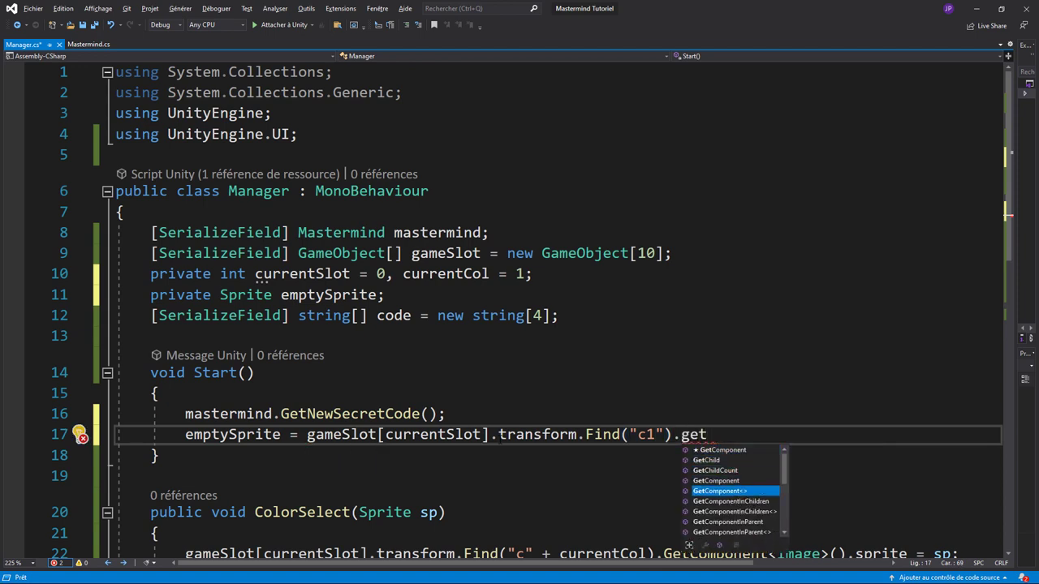
{"action": "key", "text": "Tab"}
{"action": "type", "text": "ima"}
{"action": "key", "text": "Tab"}
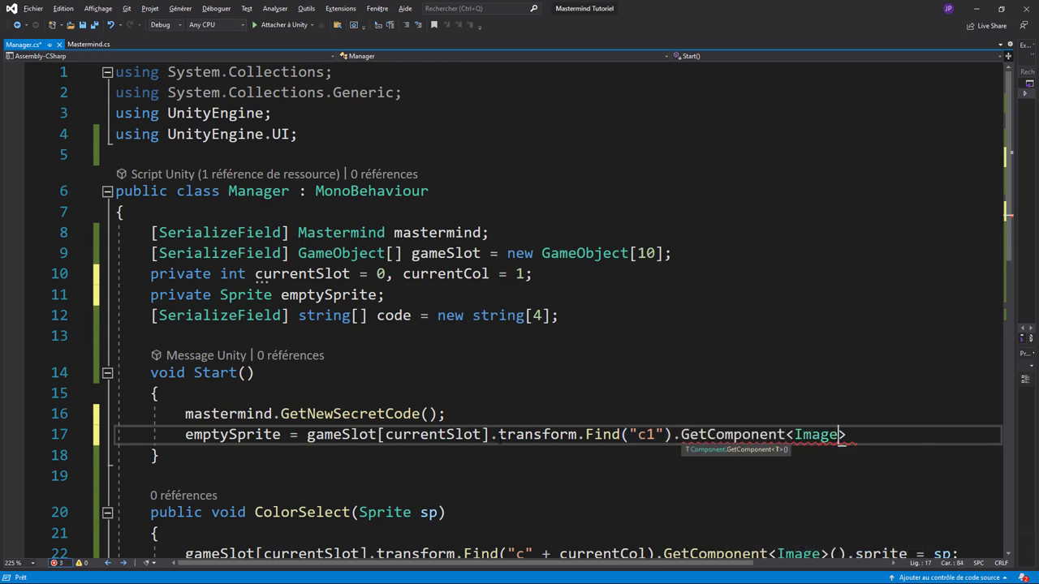
{"action": "type", "text": ">().s"}
{"action": "key", "text": "Tab"}
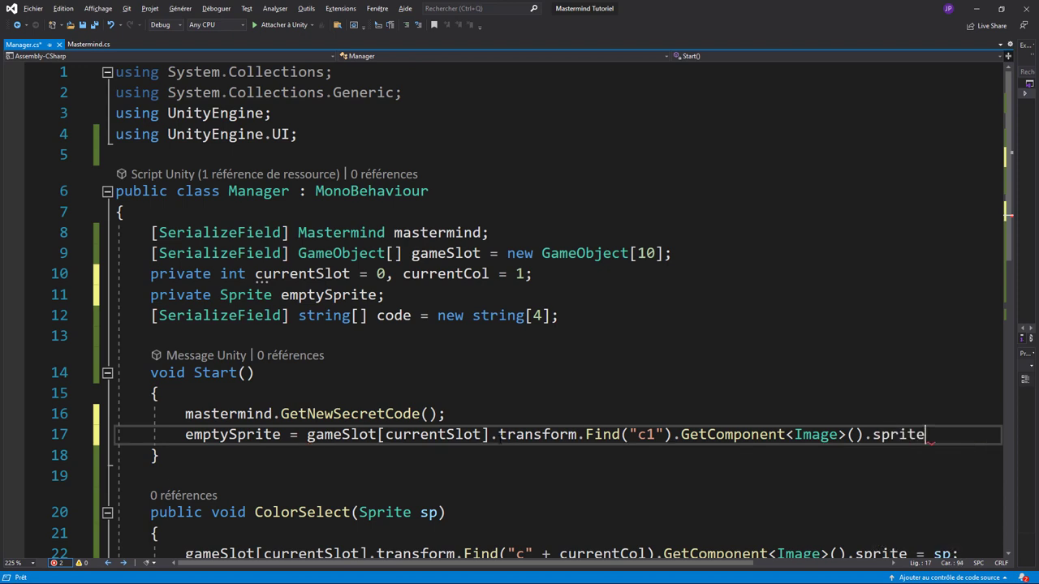
{"action": "type", "text": ";"}
{"action": "key", "text": "ctrl+s"}
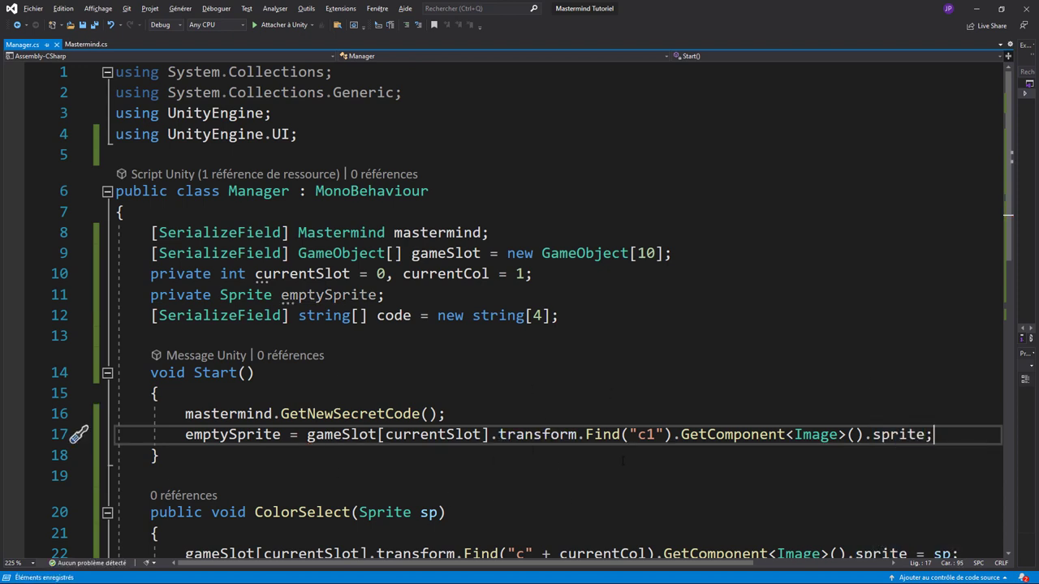
{"action": "double_click", "coordinate": [244, 435]}
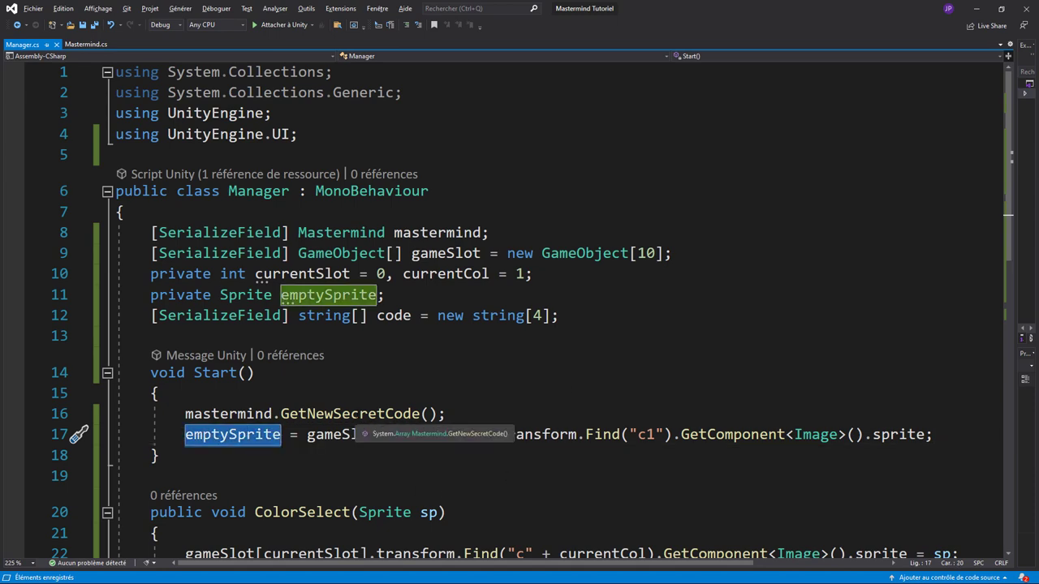
- Create an empty public void Cancel() method after ColorSelect
{"action": "scroll", "coordinate": [320, 389], "scroll_direction": "down", "scroll_amount": 5}
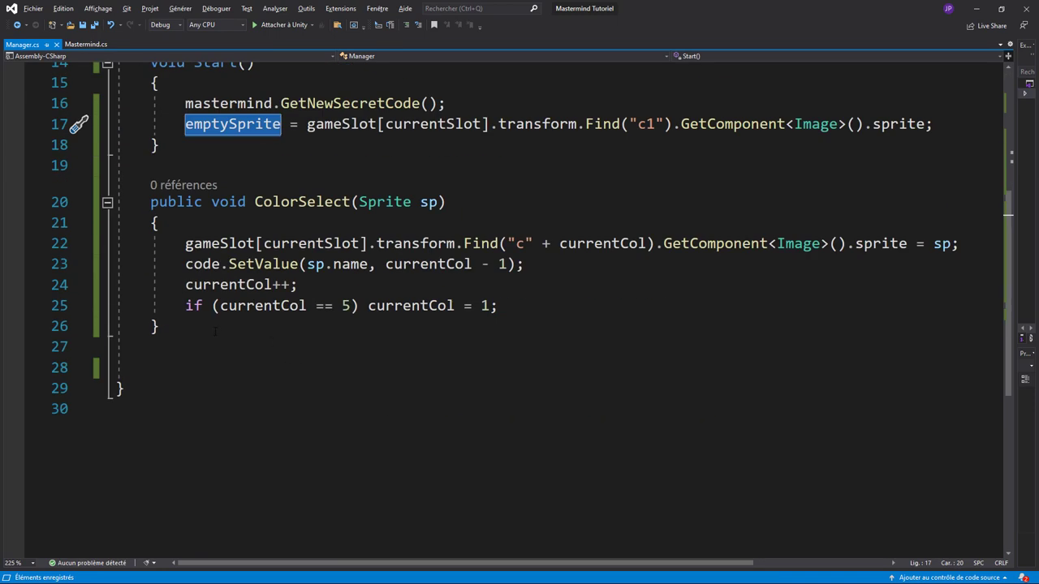
{"action": "left_click", "coordinate": [215, 331]}
{"action": "key", "text": "Return"}
{"action": "key", "text": "Return"}
{"action": "type", "text": "publ"}
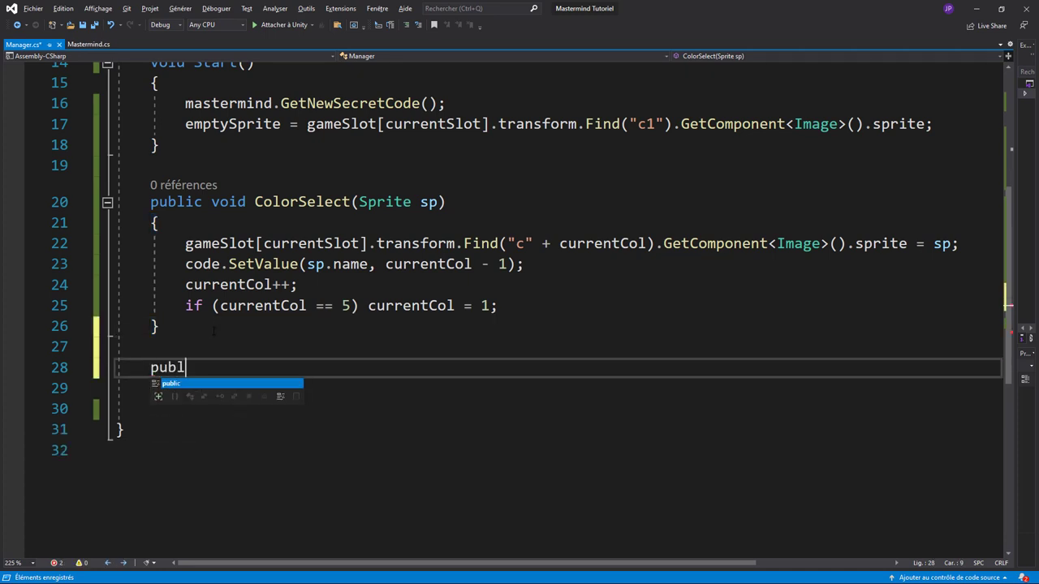
{"action": "type", "text": "ic void Cac"}
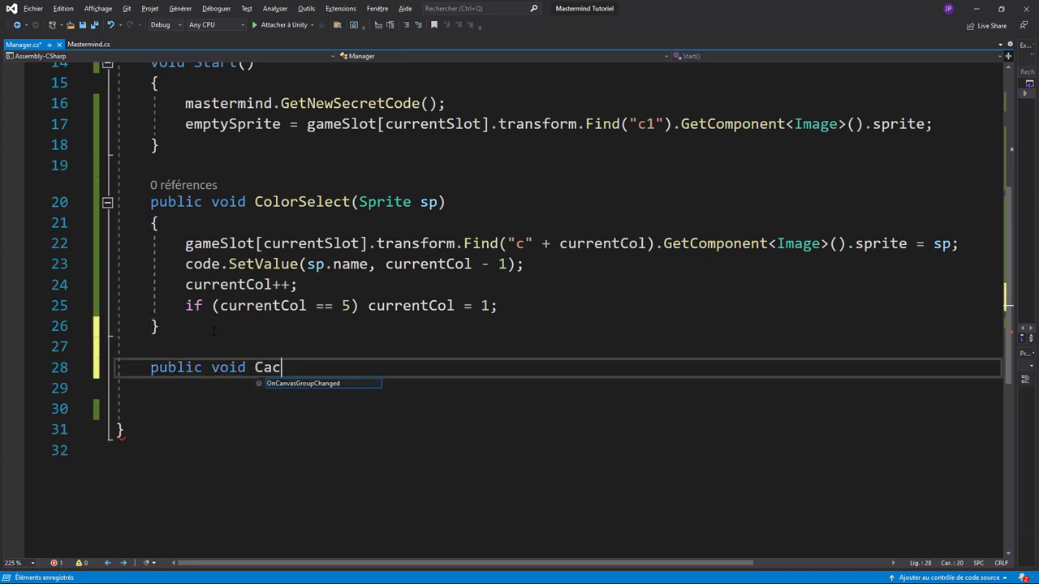
{"action": "type", "text": "nel"}
{"action": "key", "text": "BackSpace"}
{"action": "key", "text": "BackSpace"}
{"action": "key", "text": "BackSpace"}
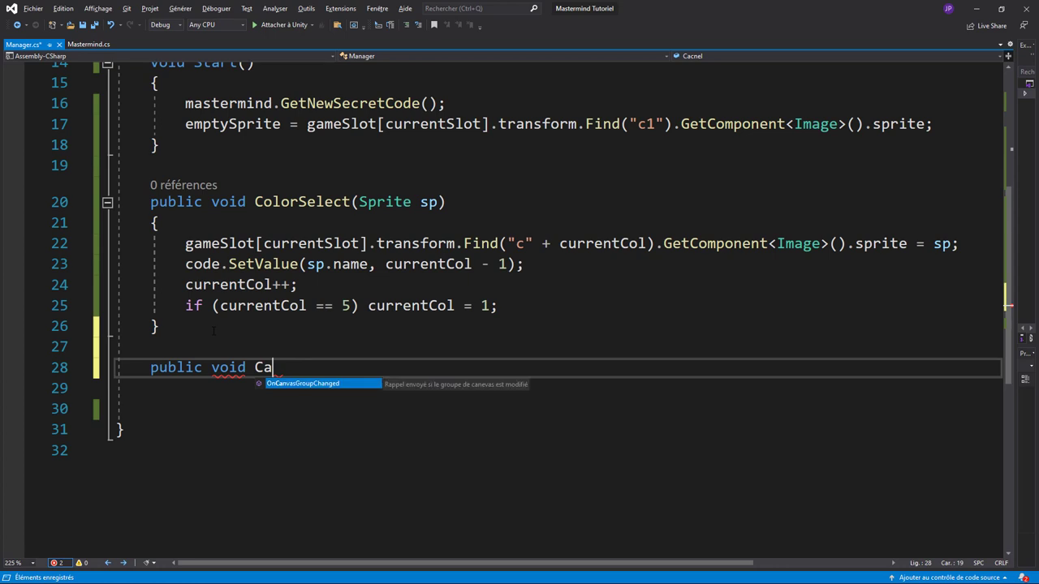
{"action": "type", "text": "ncel()"}
{"action": "key", "text": "Return"}
{"action": "type", "text": "{"}
{"action": "key", "text": "Return"}
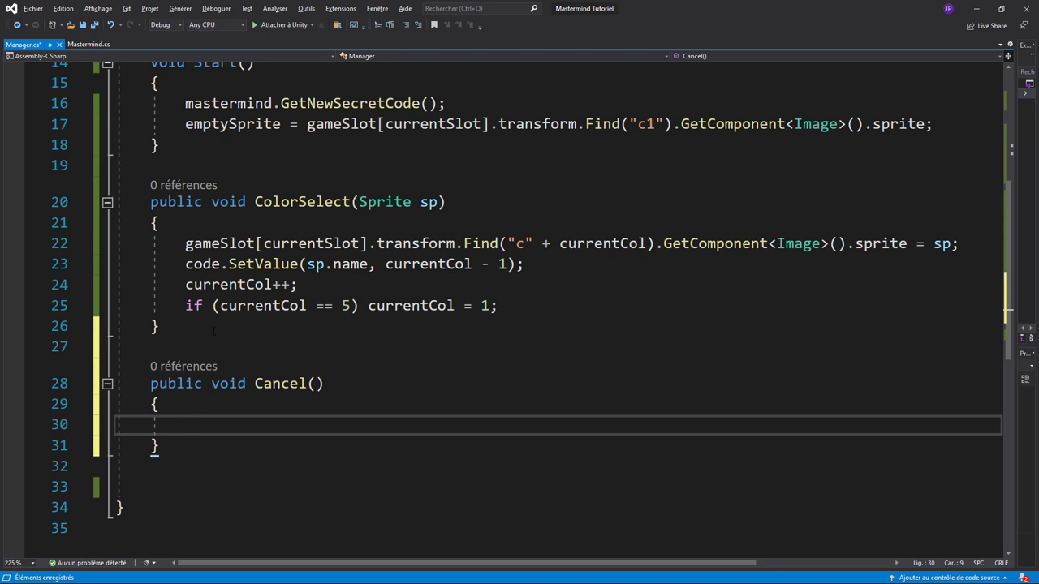
- Add a for loop in Cancel() running i from 1 while i < 5
{"action": "type", "text": "fo"}
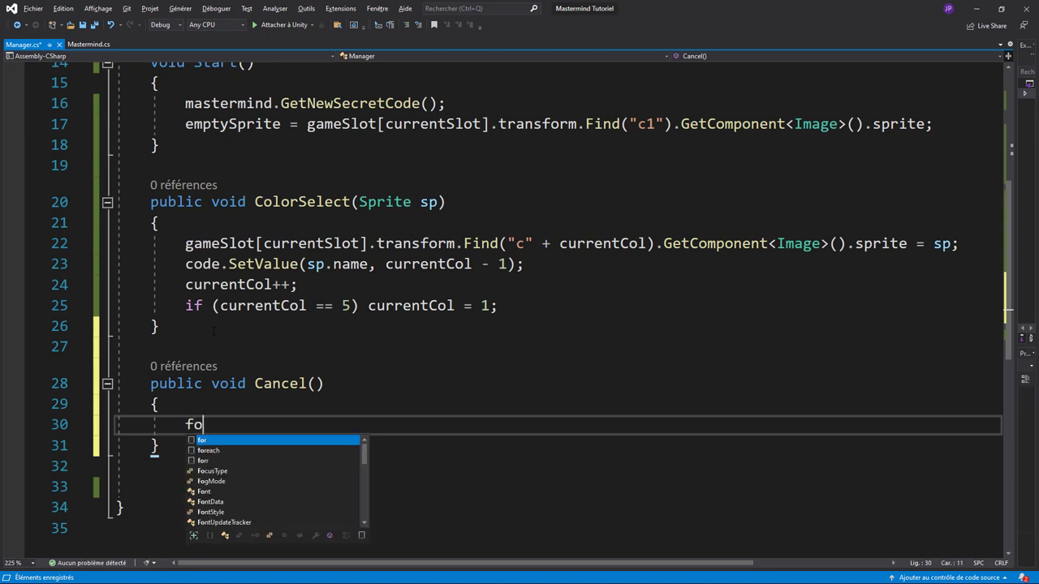
{"action": "key", "text": "Tab"}
{"action": "key", "text": "Tab"}
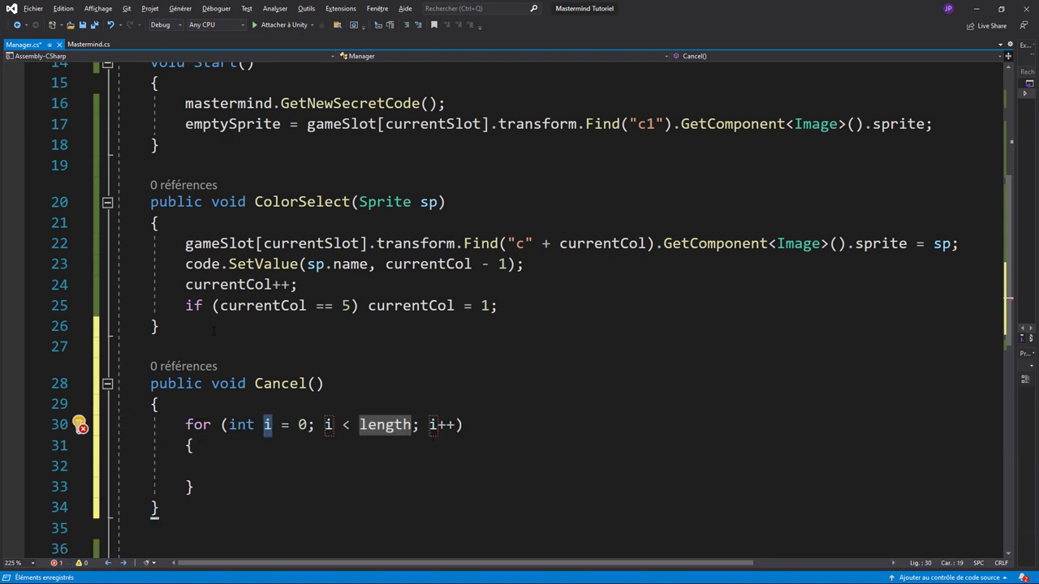
{"action": "double_click", "coordinate": [304, 425]}
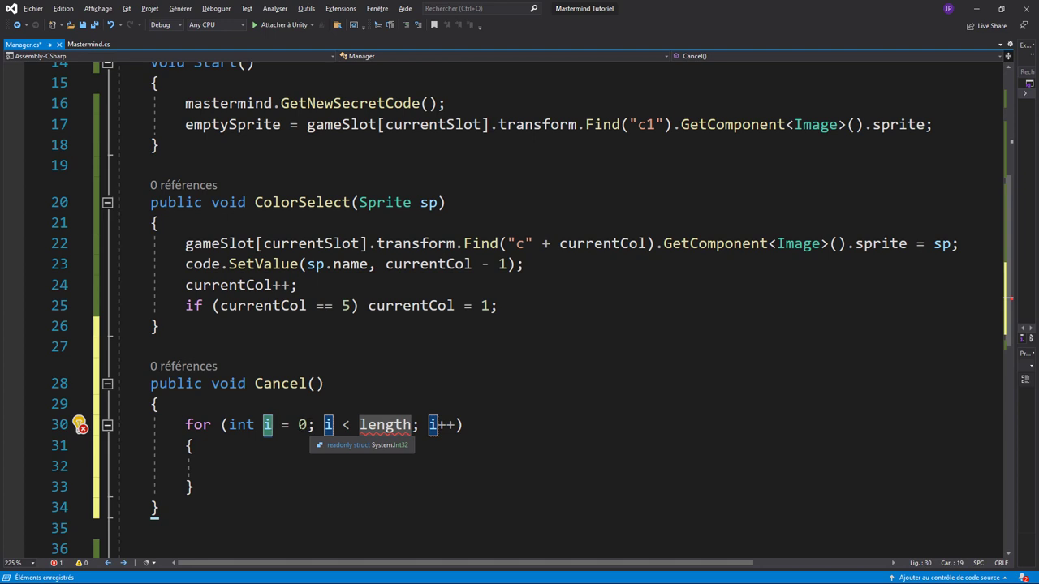
{"action": "type", "text": "1"}
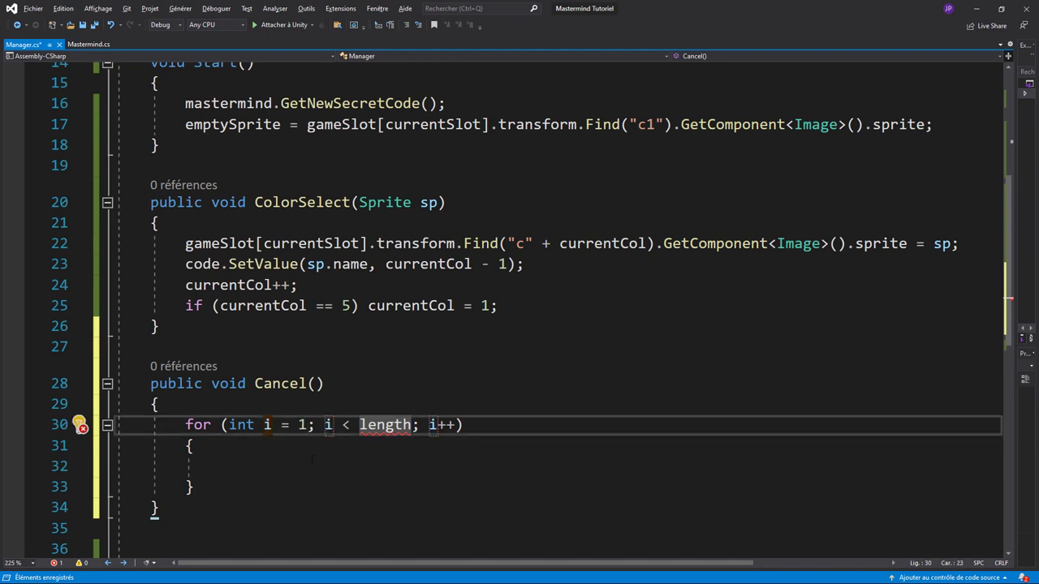
{"action": "double_click", "coordinate": [385, 424]}
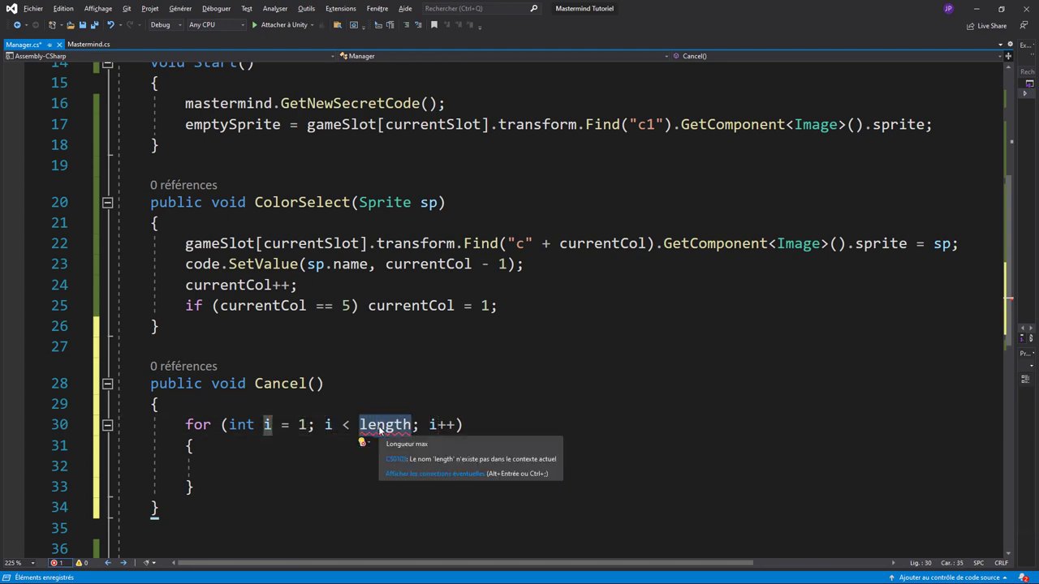
{"action": "type", "text": "5"}
{"action": "key", "text": "Return"}
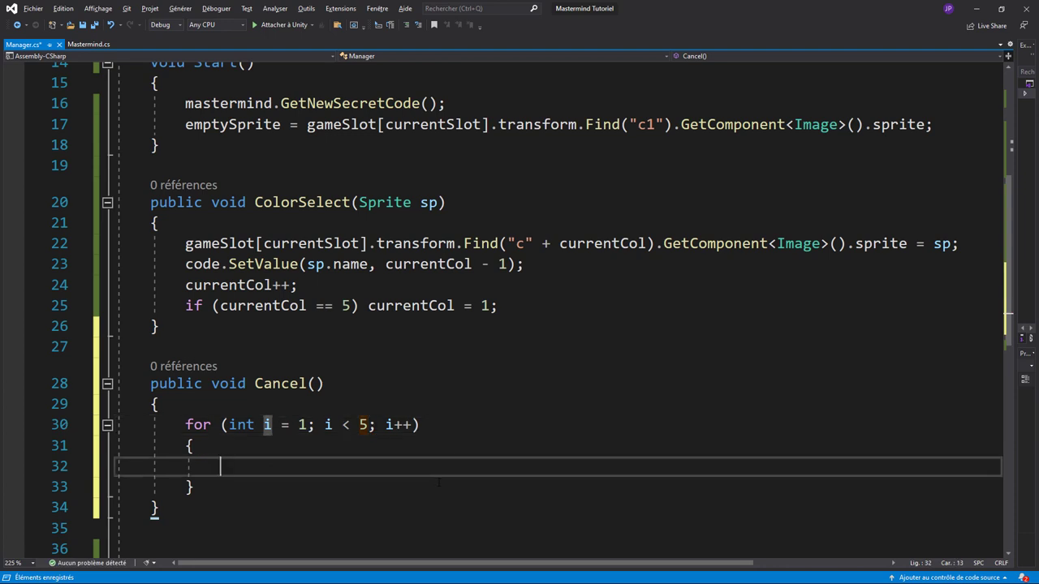
- In the loop, set the current slot's "c" + i child Image sprite to emptySprite
{"action": "type", "text": "Ga"}
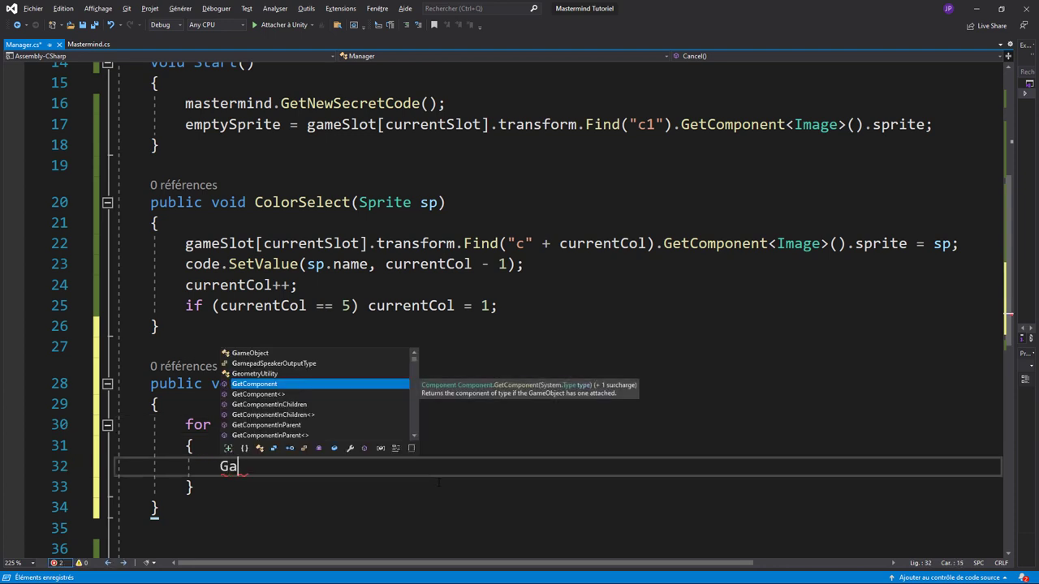
{"action": "type", "text": "me"}
{"action": "key", "text": "Down"}
{"action": "key", "text": "Down"}
{"action": "key", "text": "Tab"}
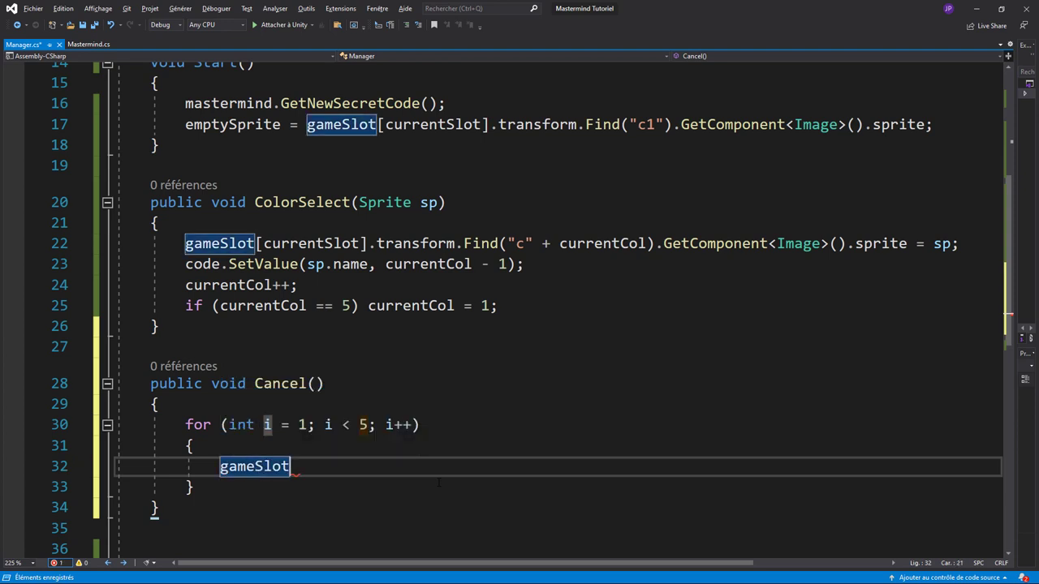
{"action": "type", "text": "[cu"}
{"action": "key", "text": "Tab"}
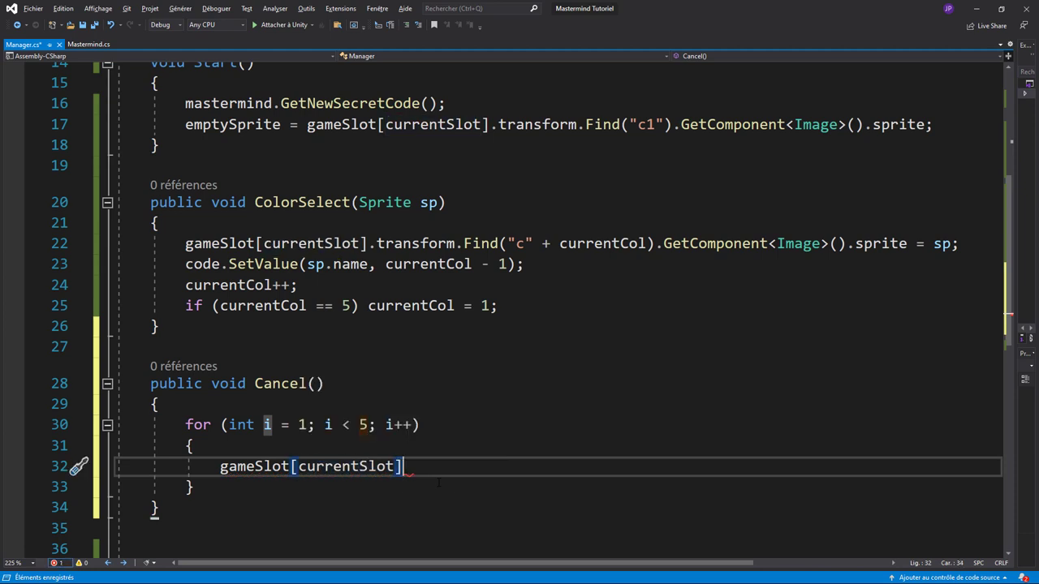
{"action": "type", "text": ".tr"}
{"action": "key", "text": "Tab"}
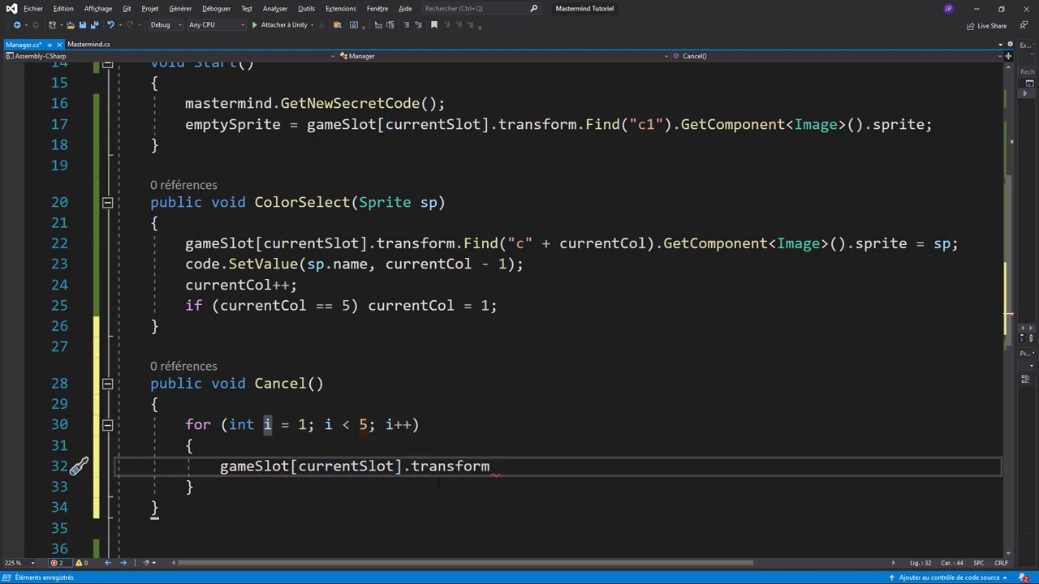
{"action": "type", "text": ".transform.Find("}
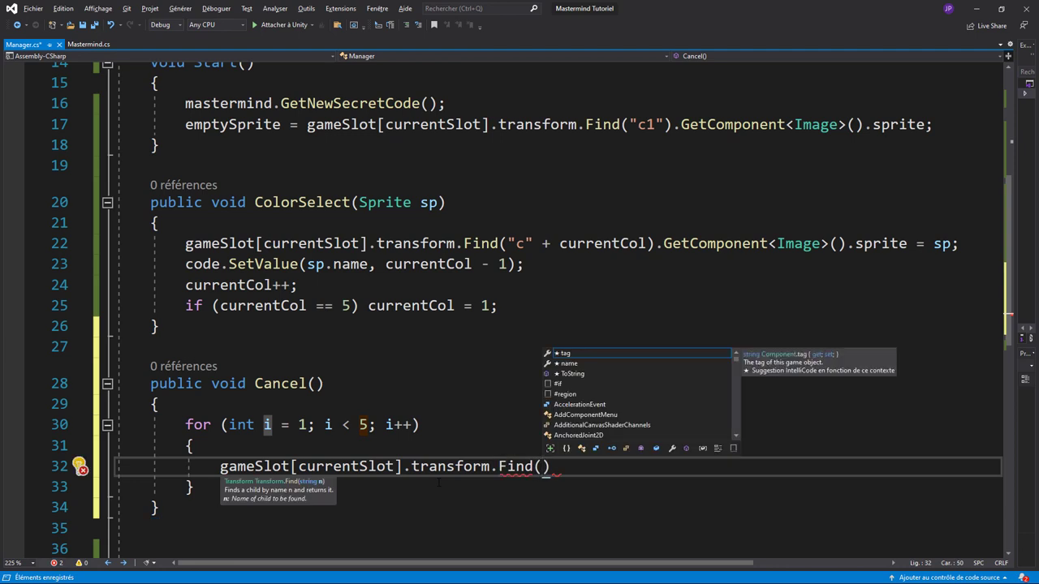
{"action": "type", "text": "\"c\""}
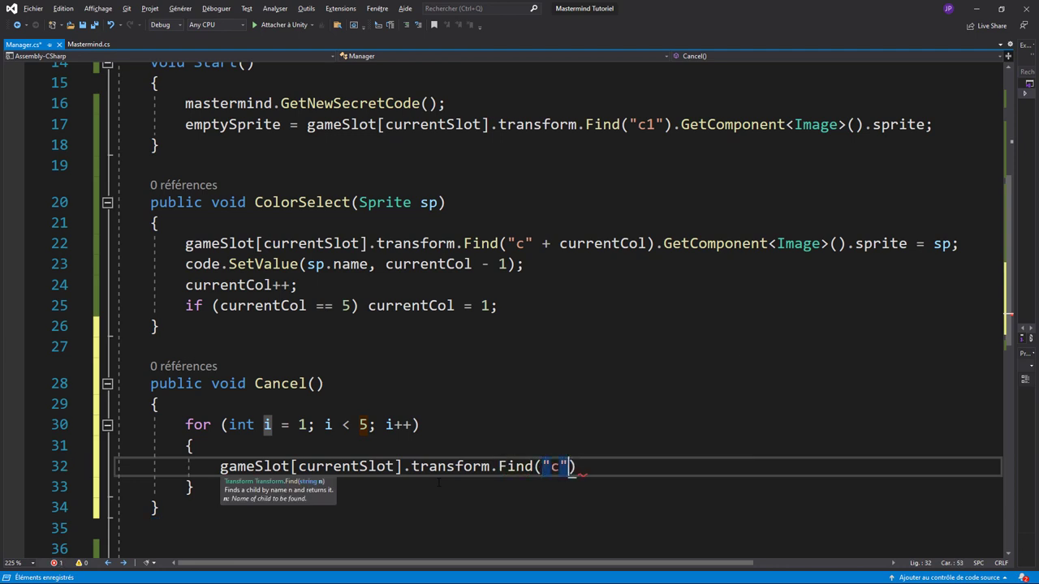
{"action": "key", "text": "BackSpace"}
{"action": "type", "text": "+i"}
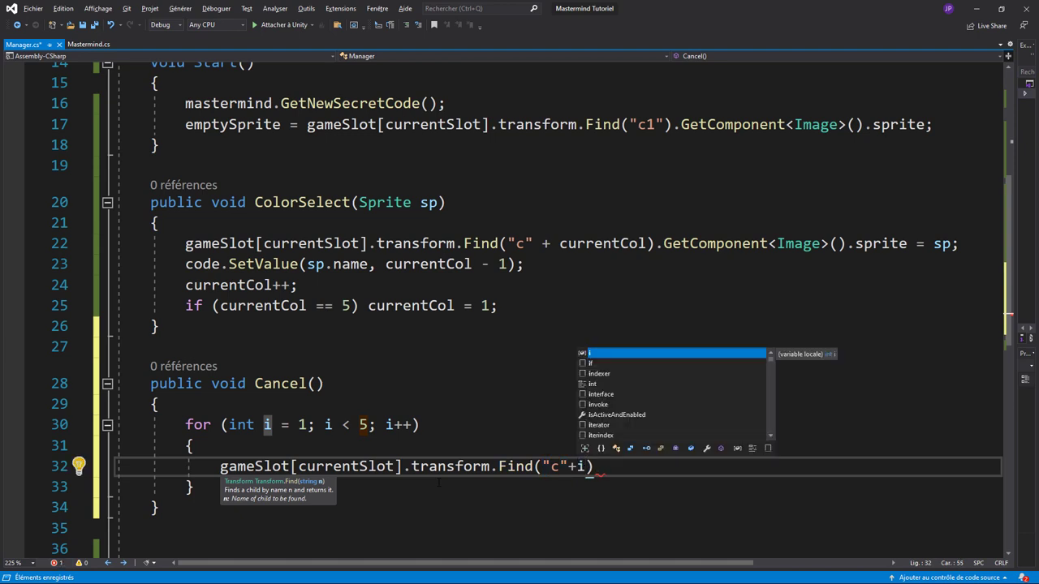
{"action": "type", "text": ").get"}
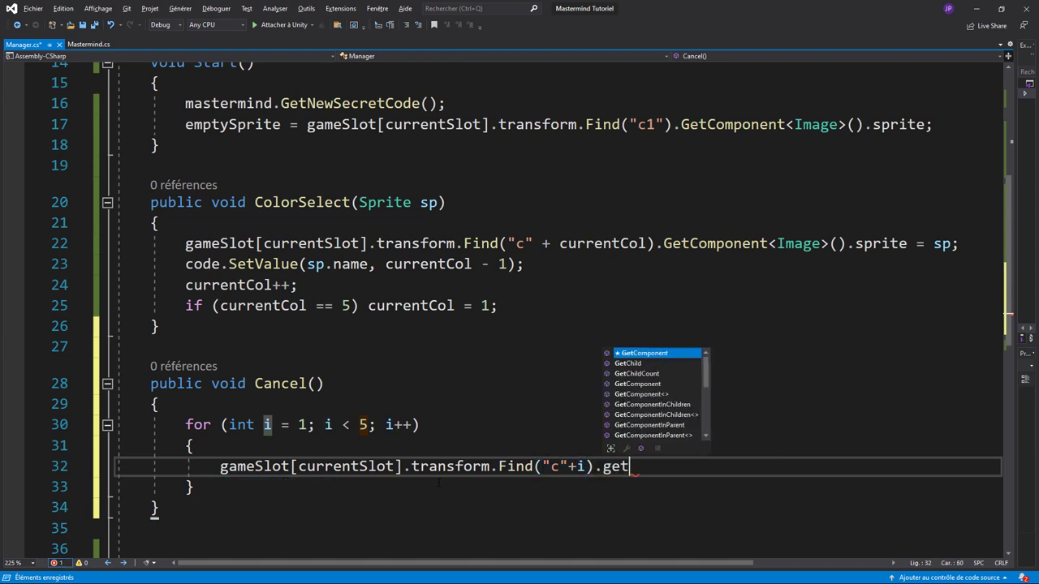
{"action": "key", "text": "Down"}
{"action": "key", "text": "Down"}
{"action": "key", "text": "Down"}
{"action": "key", "text": "Tab"}
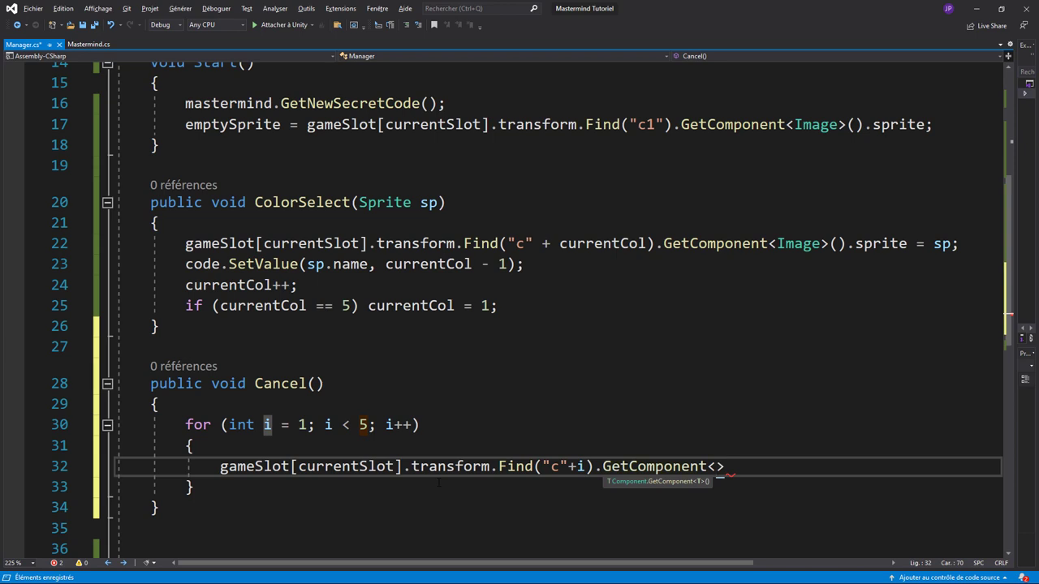
{"action": "type", "text": "Ima"}
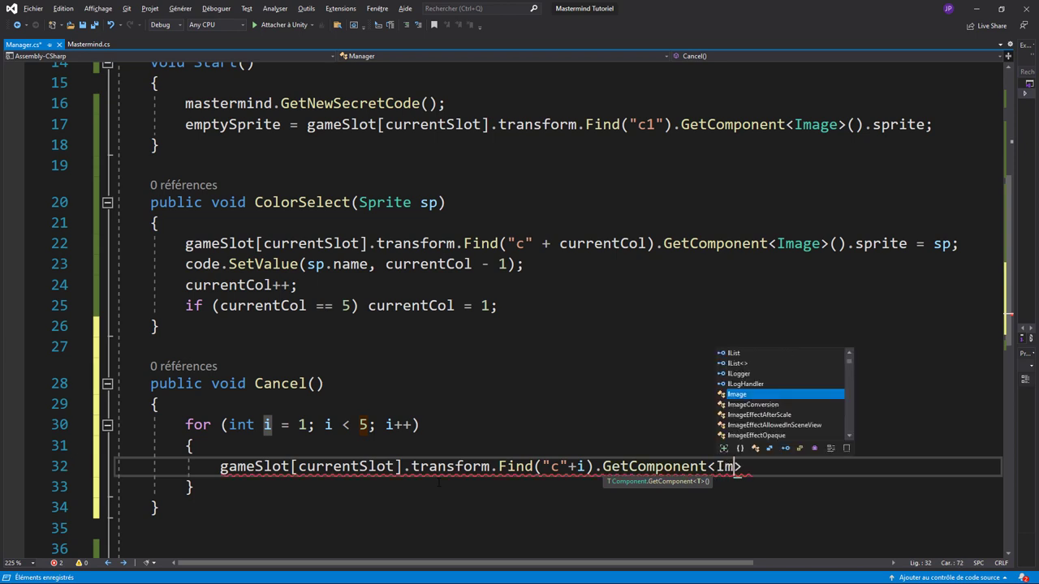
{"action": "key", "text": "Tab"}
{"action": "type", "text": ">"}
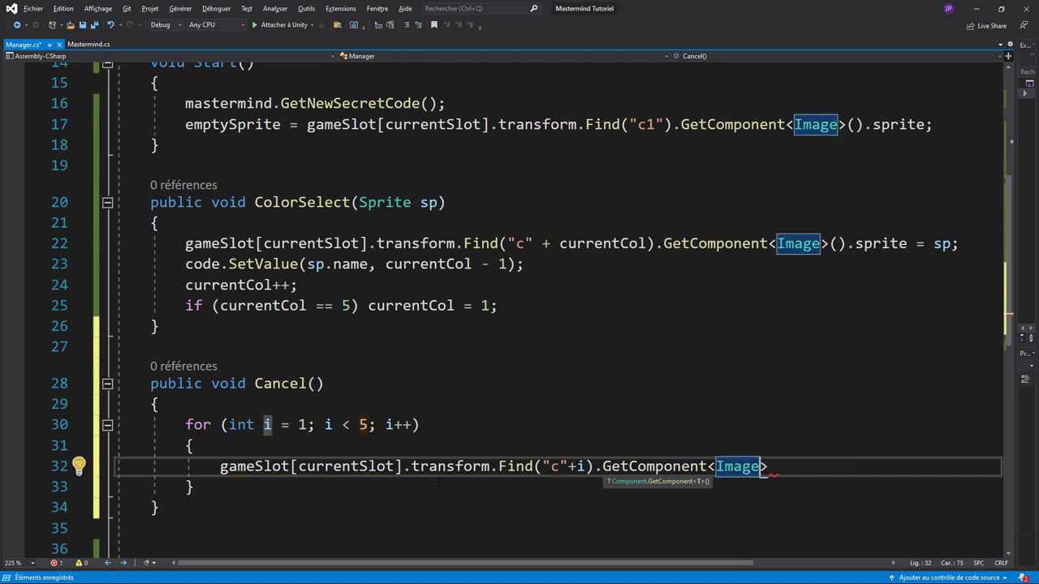
{"action": "type", "text": "().s"}
{"action": "key", "text": "Tab"}
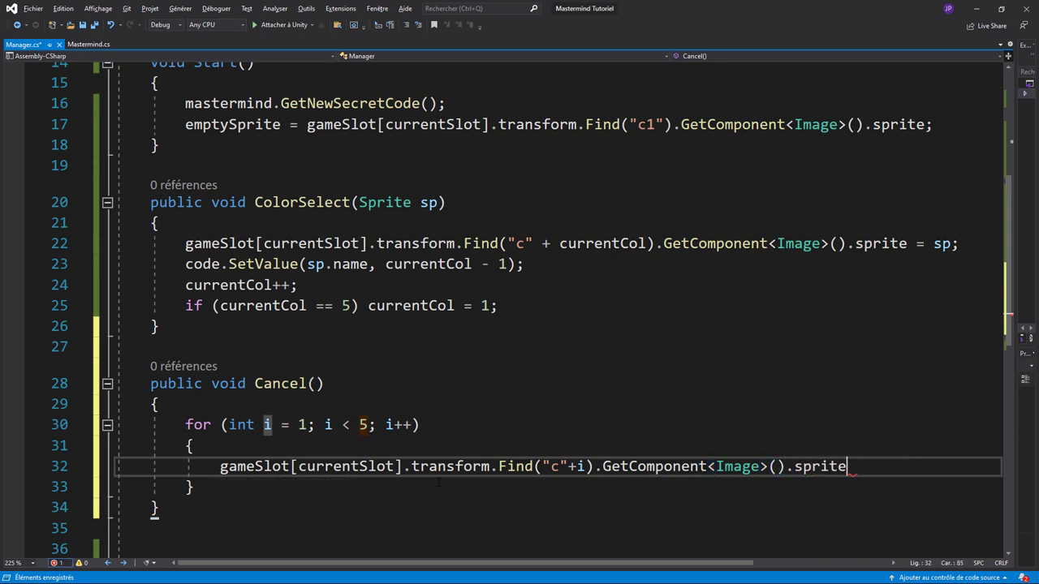
{"action": "type", "text": "= em"}
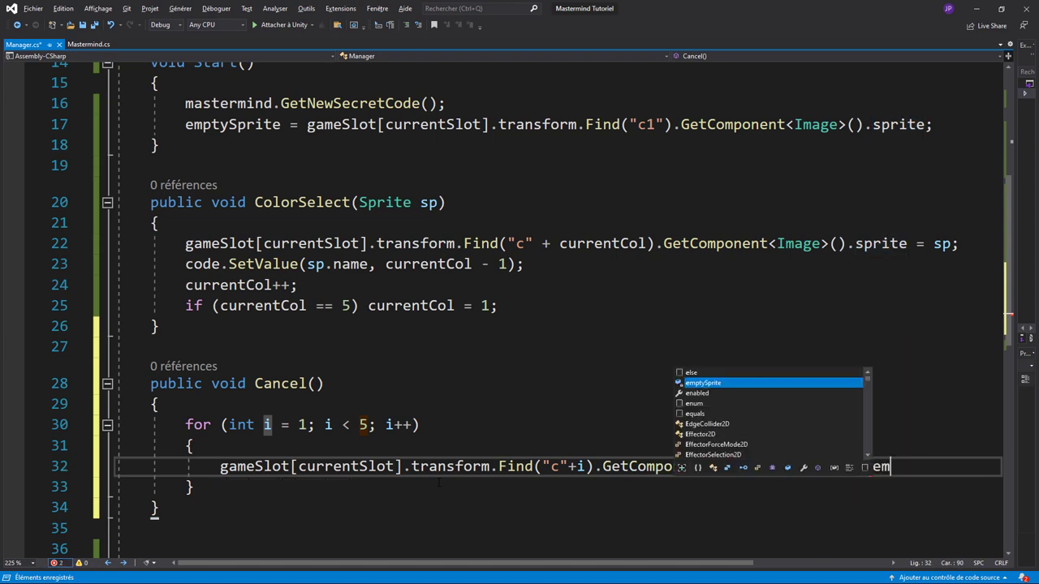
{"action": "key", "text": "Tab"}
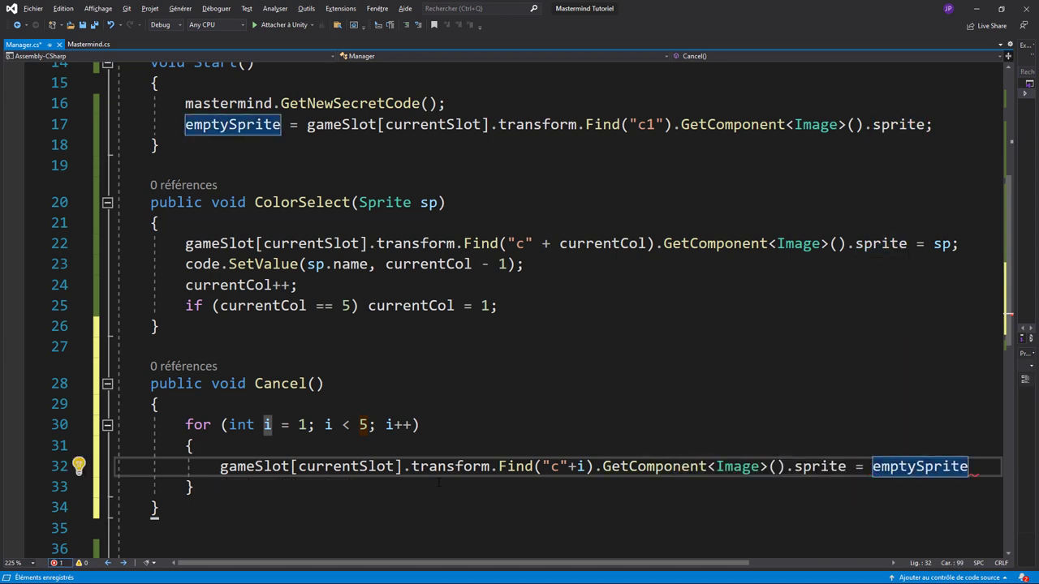
{"action": "type", "text": ";"}
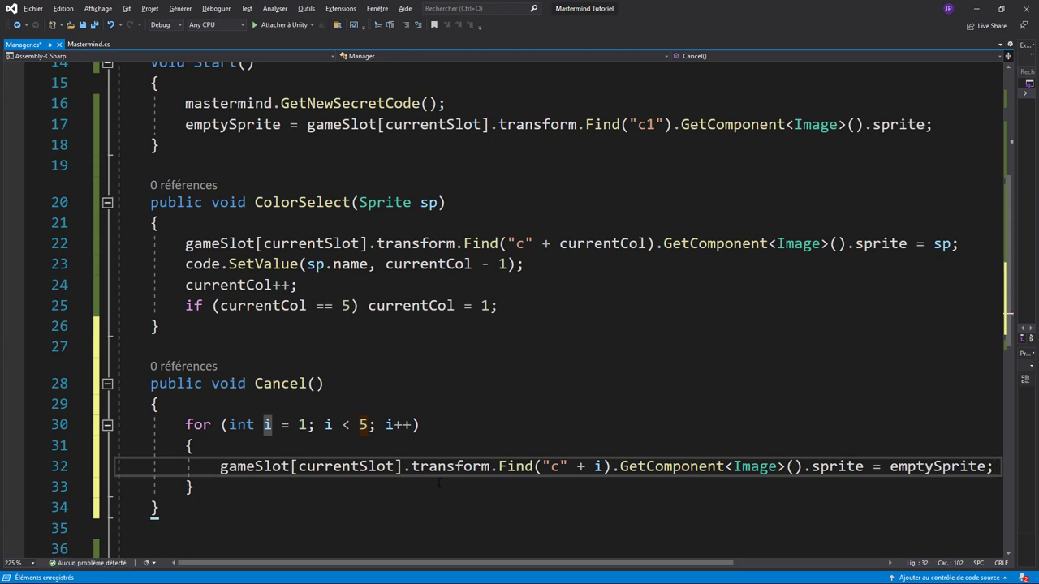
- Add 'currentCol = 1;' after the loop in Cancel(), save Manager.cs, and return to Unity
{"action": "left_click", "coordinate": [438, 483]}
{"action": "key", "text": "Return"}
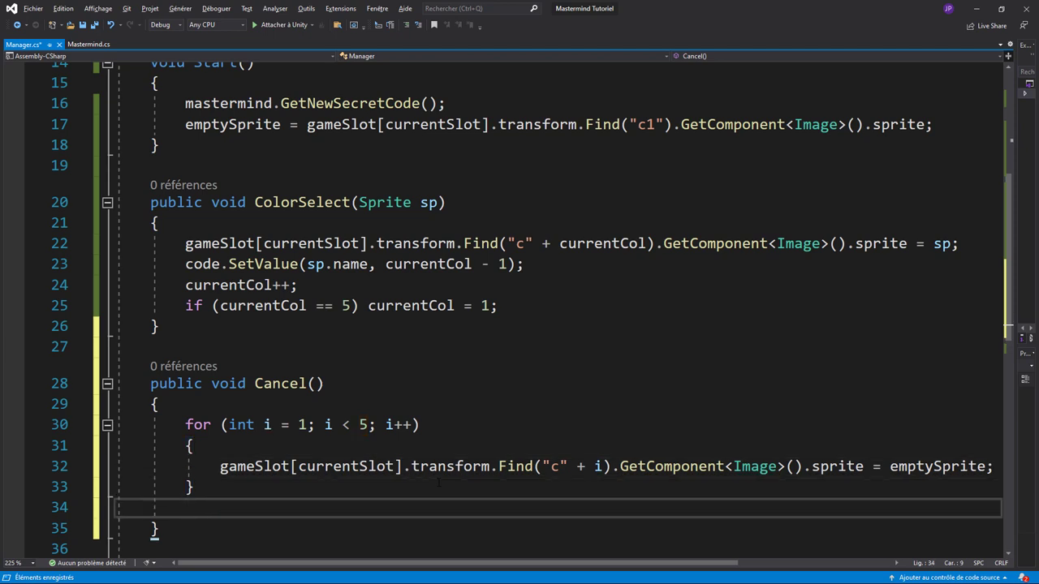
{"action": "type", "text": "cu"}
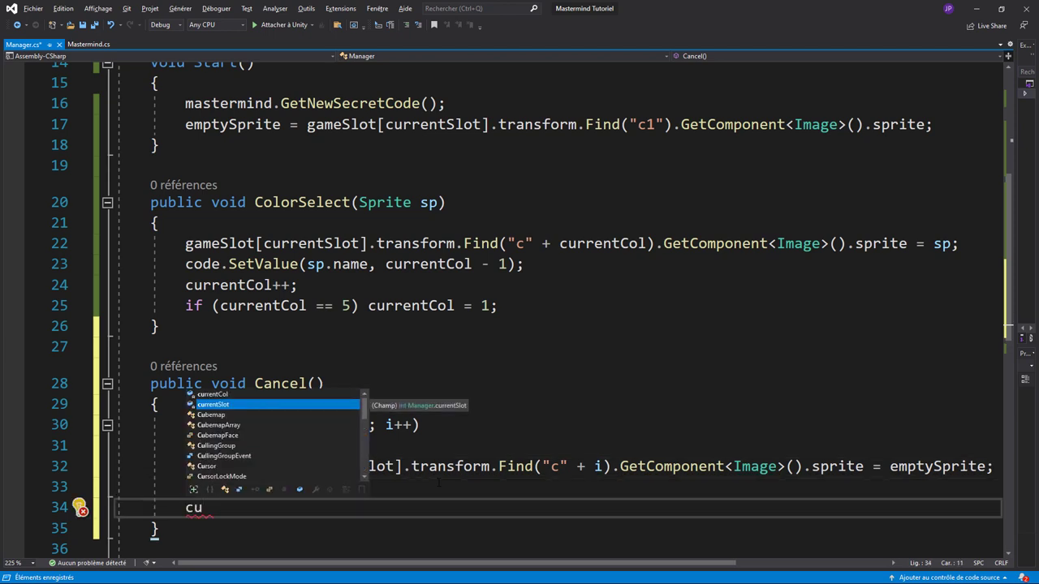
{"action": "key", "text": "Up"}
{"action": "key", "text": "Tab"}
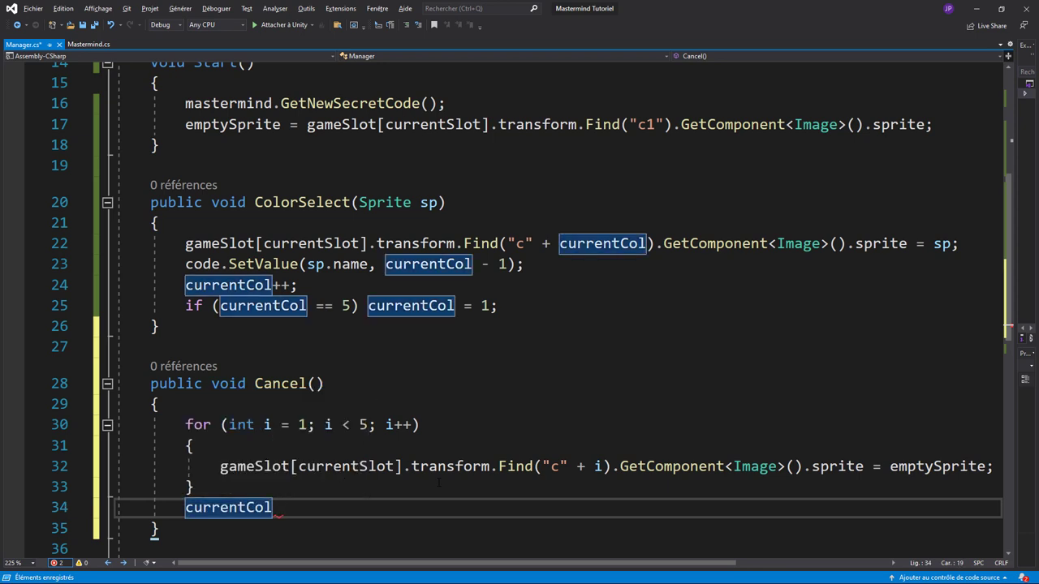
{"action": "type", "text": " = 1"}
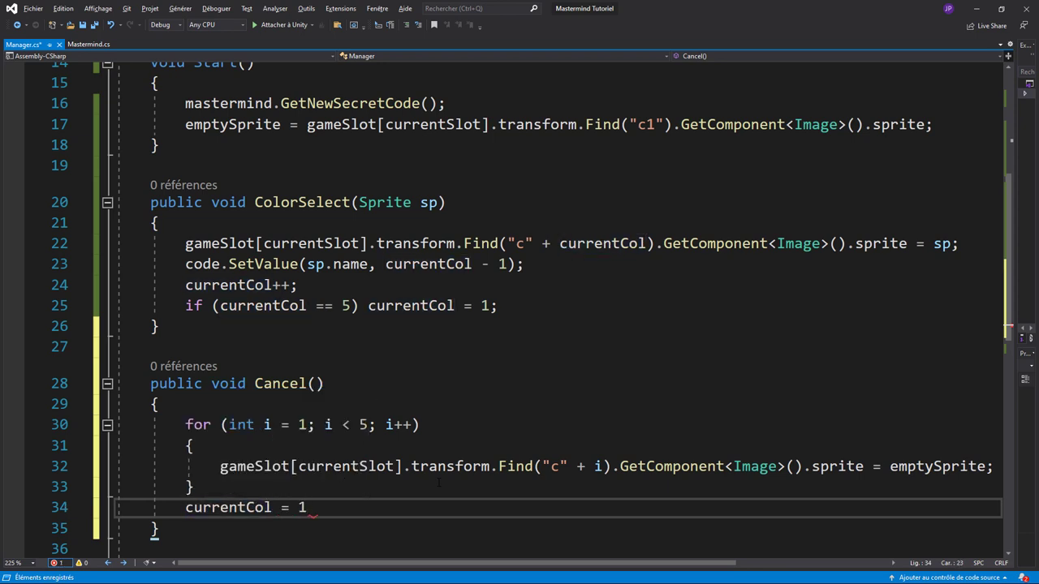
{"action": "type", "text": ";"}
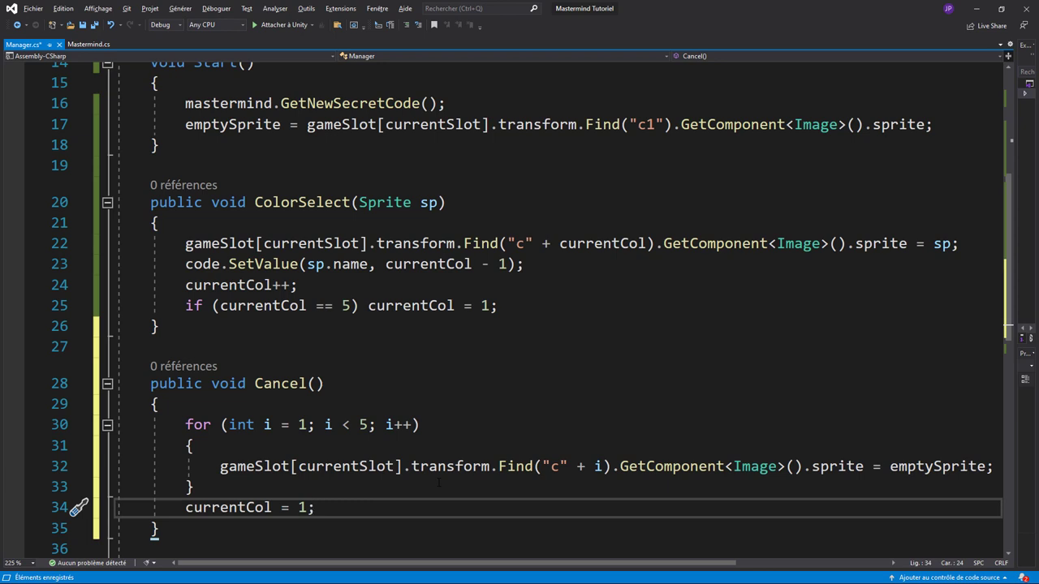
{"action": "key", "text": "ctrl+s"}
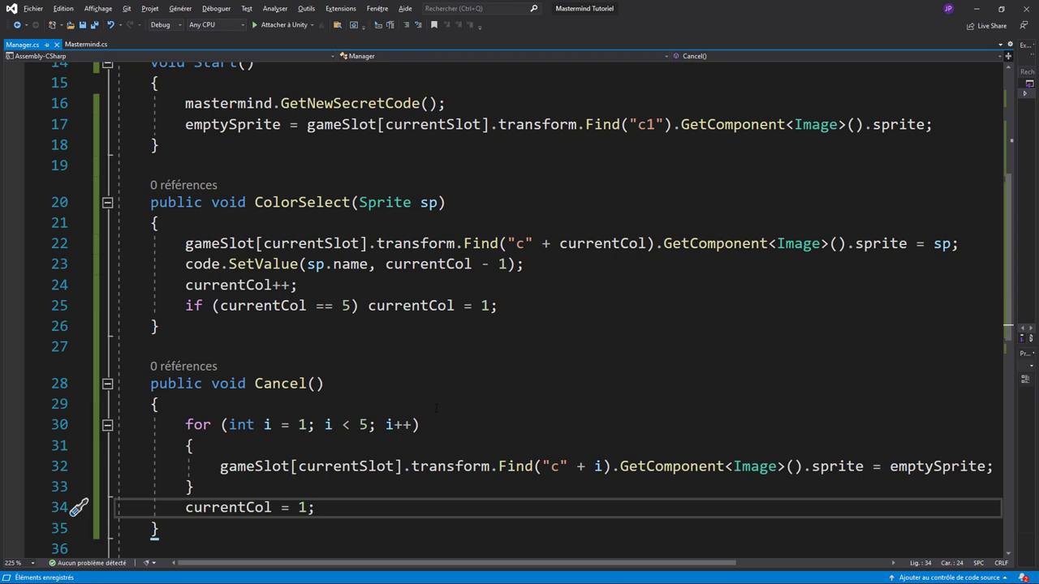
{"action": "key", "text": "alt+Tab"}
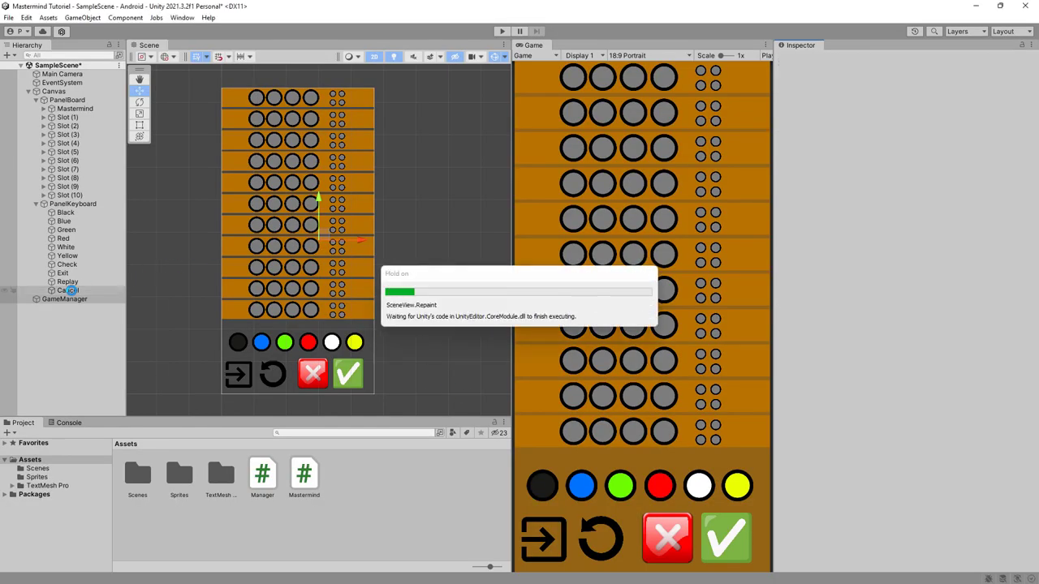
- Give Cancel's Event Trigger a Pointer Click calling Manager.Cancel on GameManager, then enter Play mode
{"action": "left_click", "coordinate": [70, 290]}
{"action": "left_click", "coordinate": [880, 382]}
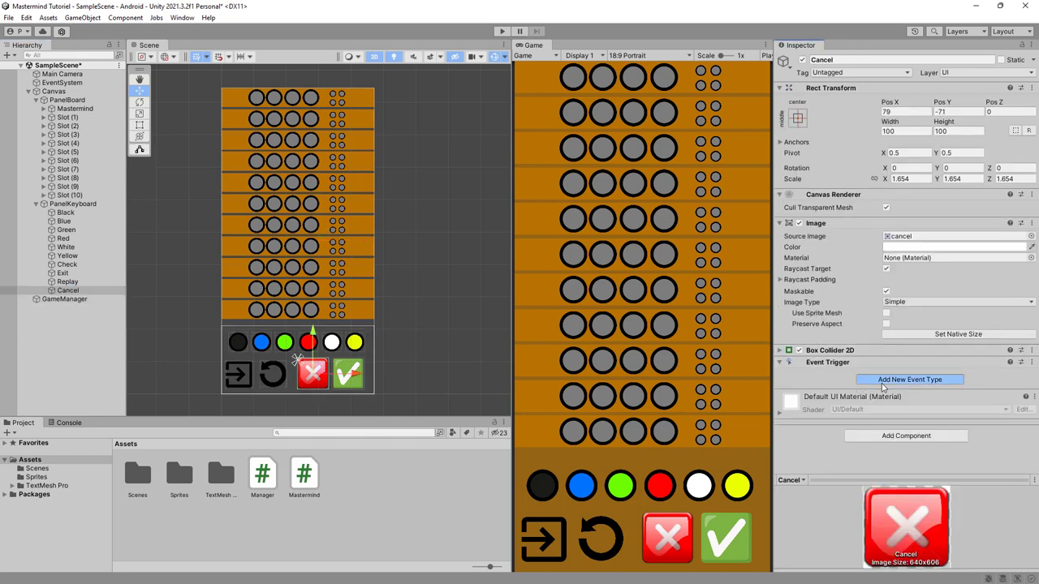
{"action": "left_click", "coordinate": [916, 235]}
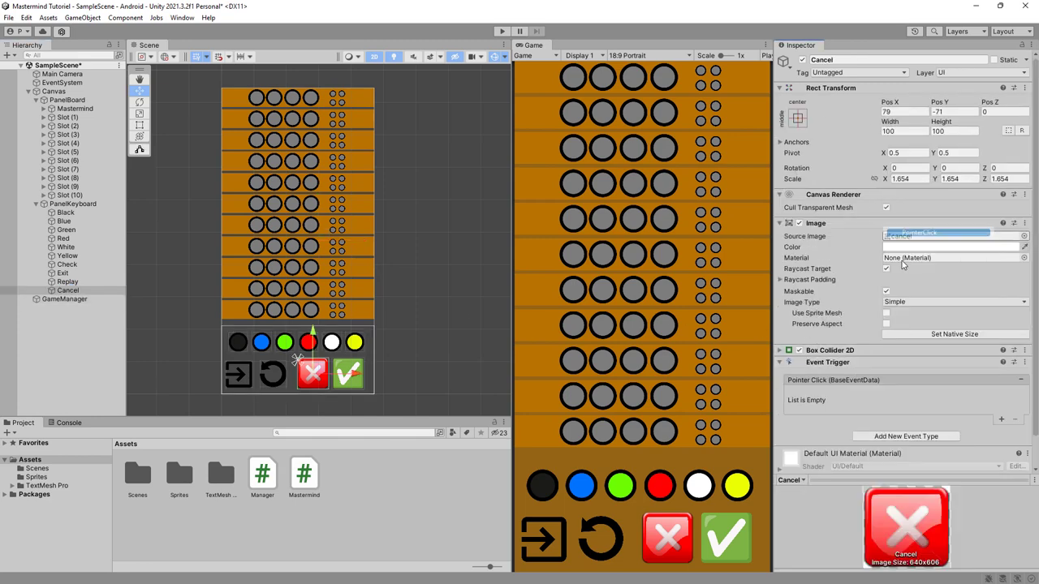
{"action": "left_click", "coordinate": [1001, 420]}
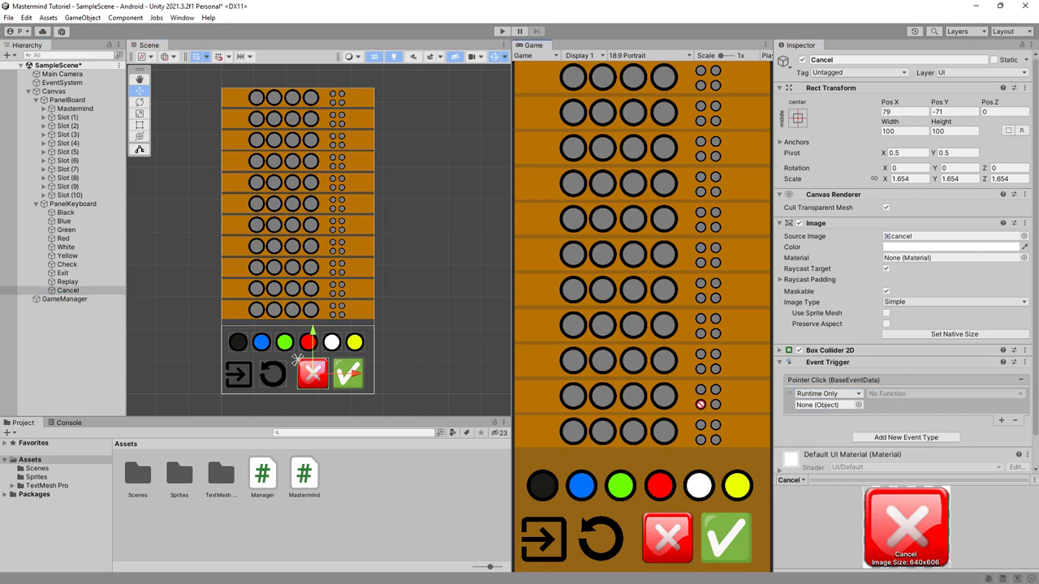
{"action": "left_click_drag", "start_coordinate": [65, 300], "coordinate": [825, 404]}
{"action": "left_click", "coordinate": [899, 393]}
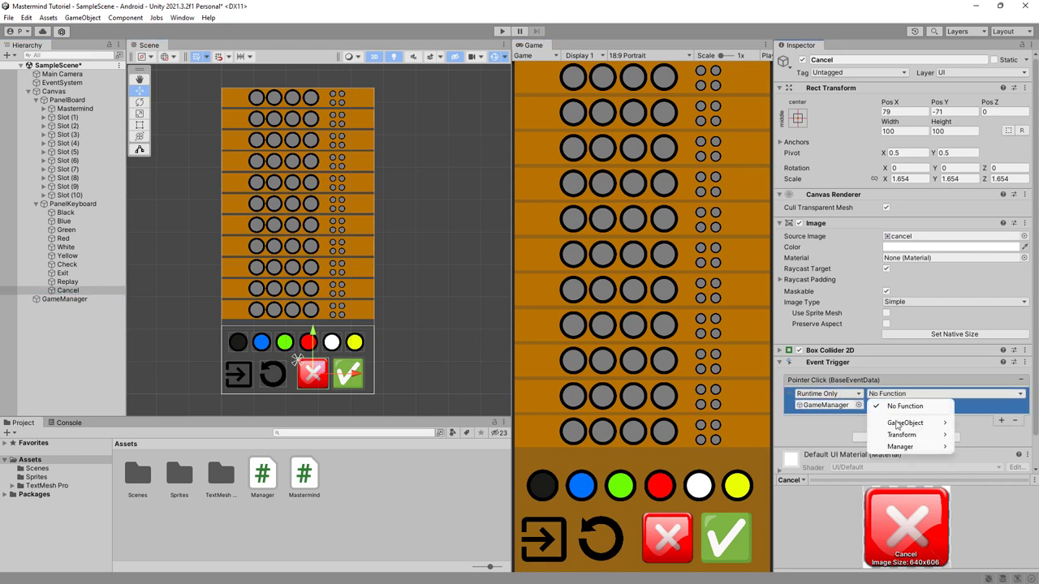
{"action": "mouse_move", "coordinate": [899, 446]}
{"action": "left_click", "coordinate": [763, 363]}
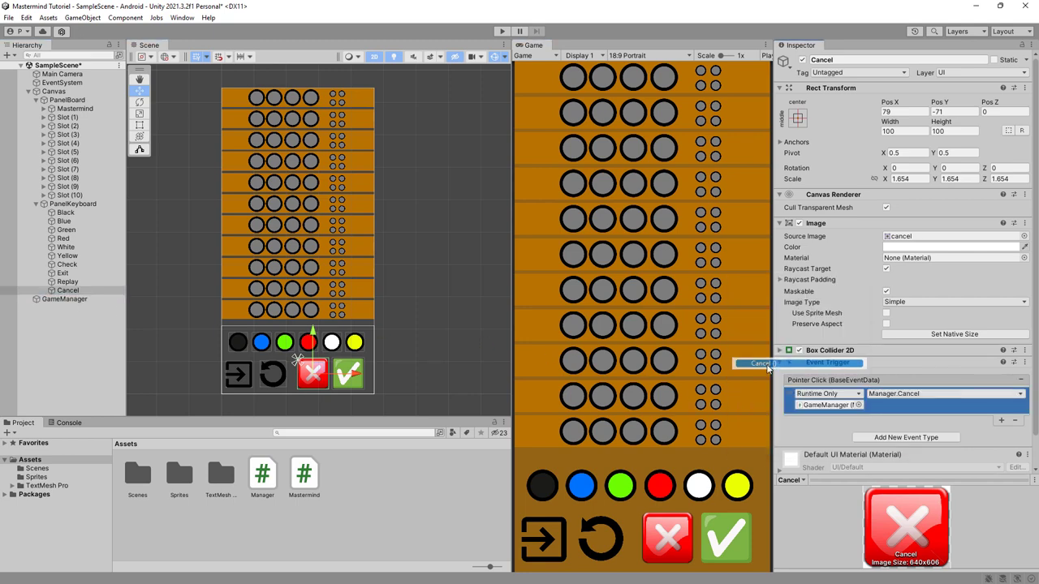
{"action": "left_click", "coordinate": [501, 32]}
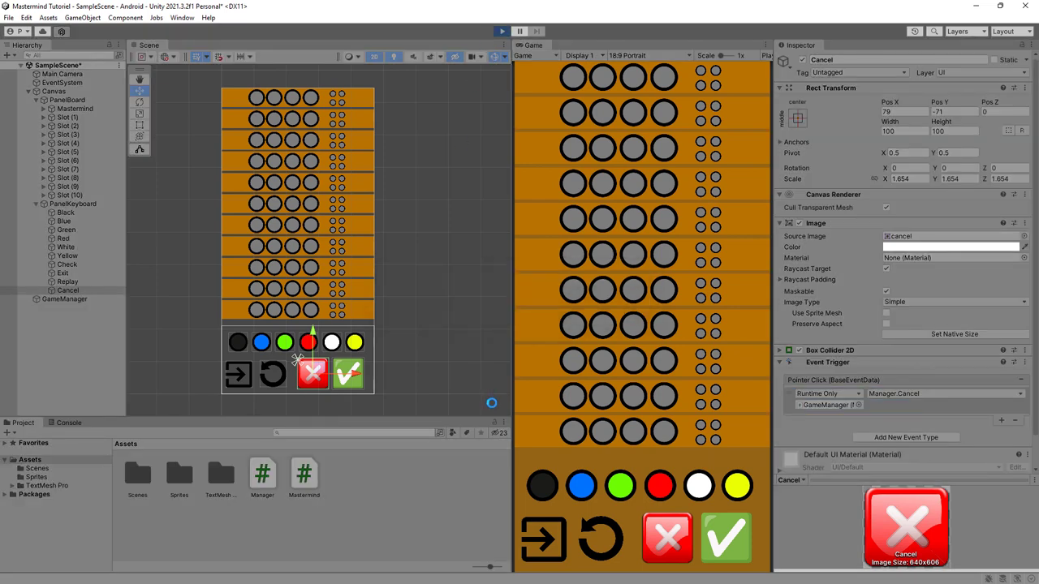
- Fill the guess row with coloured pegs and clear it with Cancel, twice
{"action": "left_click", "coordinate": [749, 493]}
{"action": "left_click", "coordinate": [691, 494]}
{"action": "left_click", "coordinate": [659, 490]}
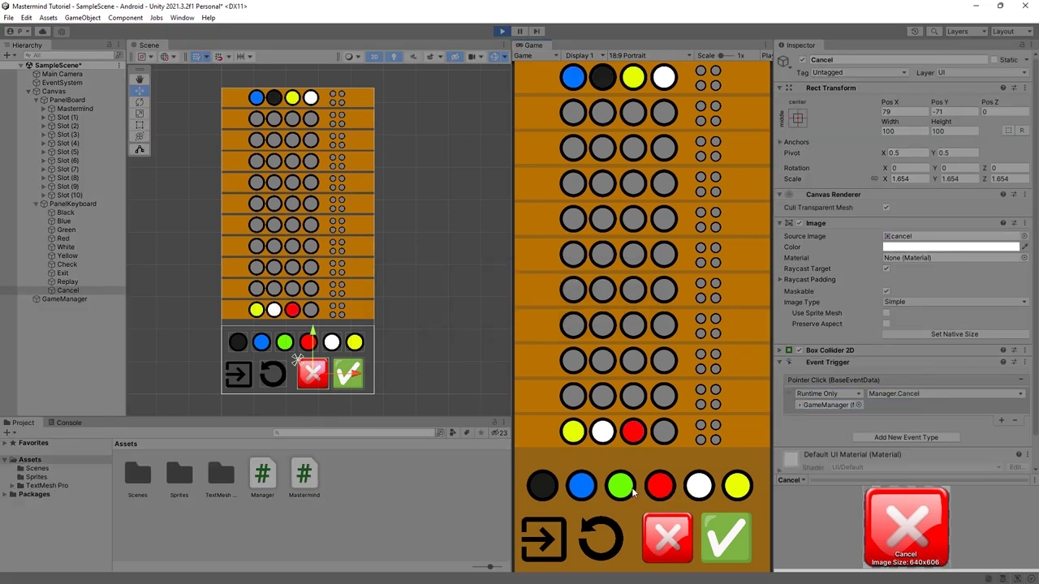
{"action": "left_click", "coordinate": [626, 492]}
{"action": "left_click", "coordinate": [672, 549]}
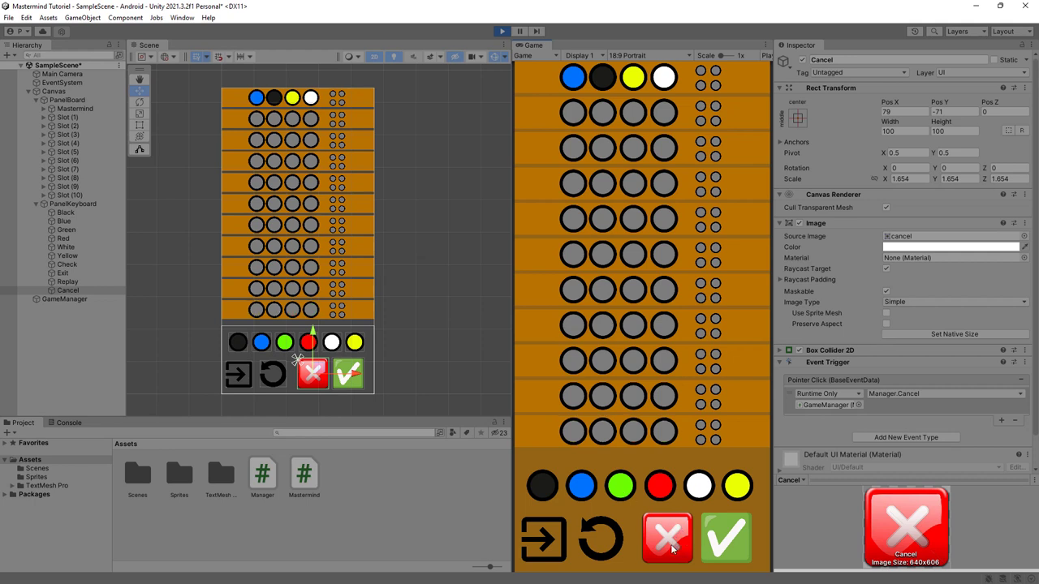
{"action": "left_click", "coordinate": [543, 487]}
{"action": "left_click", "coordinate": [581, 485]}
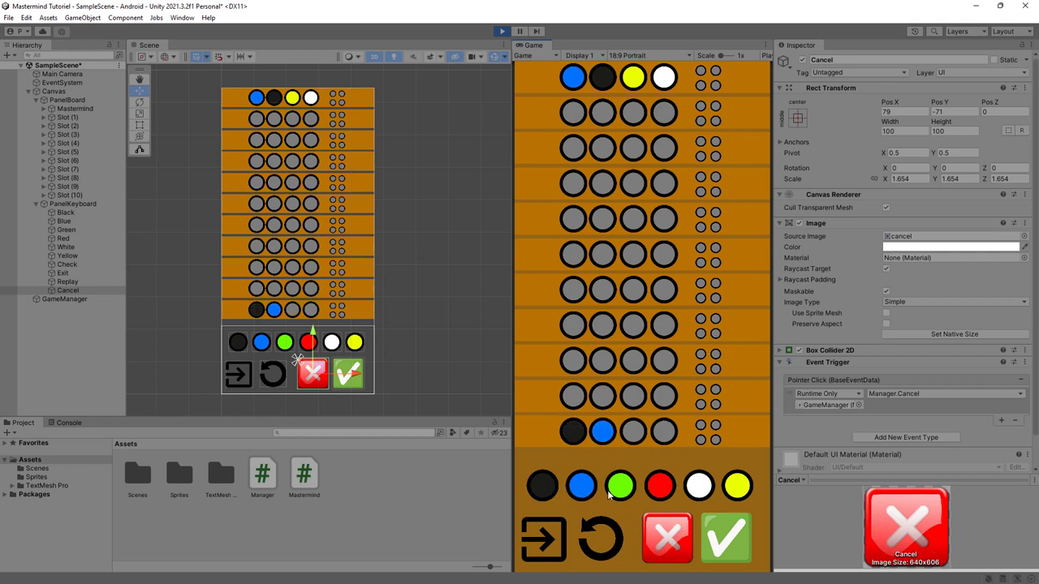
{"action": "left_click", "coordinate": [620, 485]}
{"action": "left_click", "coordinate": [659, 486]}
{"action": "left_click", "coordinate": [663, 535]}
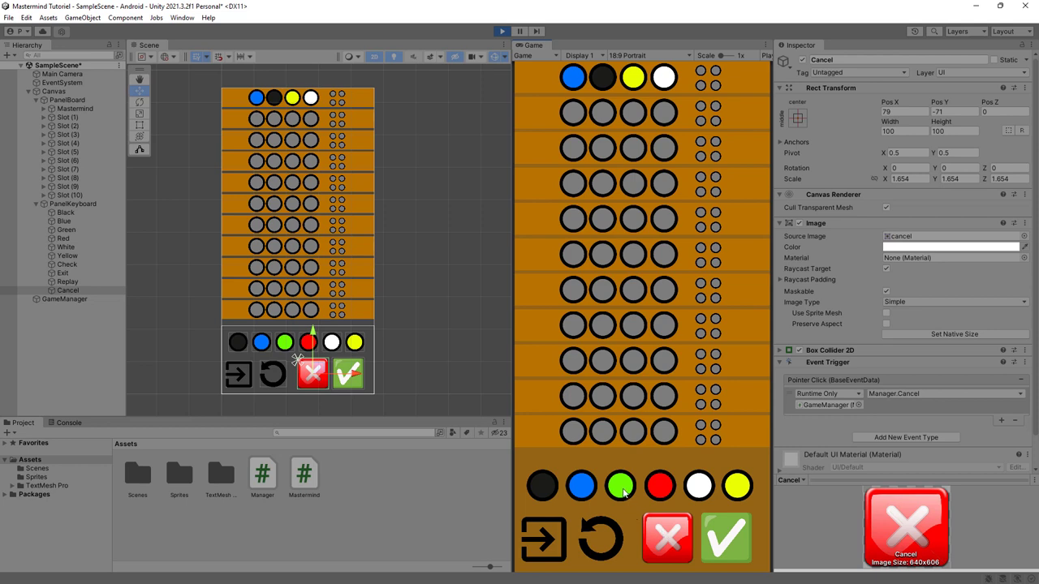
- Refill and cancel the bottom row once more, then stop play and select Replay
{"action": "left_click", "coordinate": [622, 489]}
{"action": "left_click", "coordinate": [659, 487]}
{"action": "left_click", "coordinate": [697, 487]}
{"action": "left_click", "coordinate": [730, 490]}
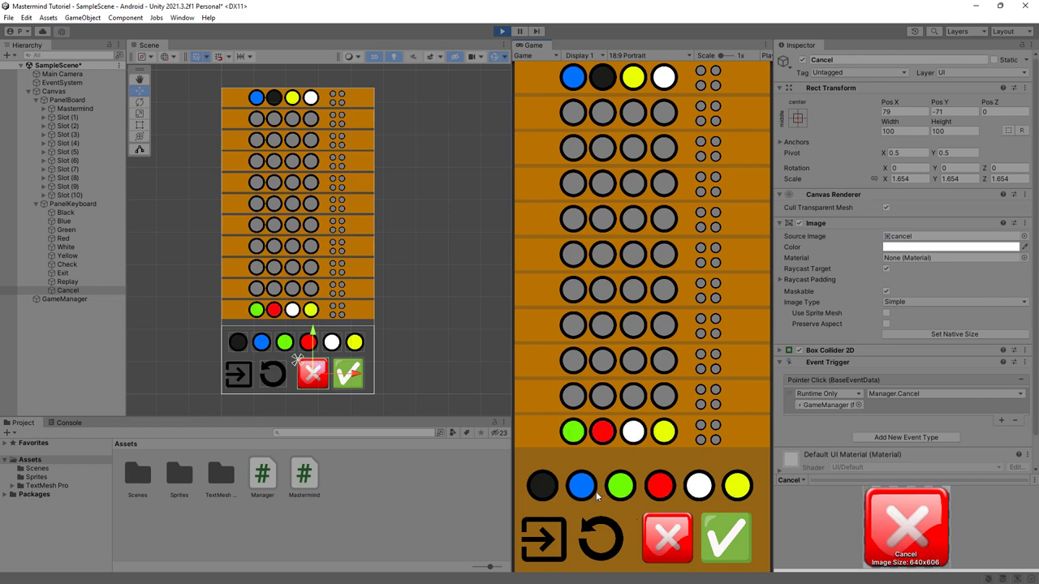
{"action": "left_click", "coordinate": [549, 487]}
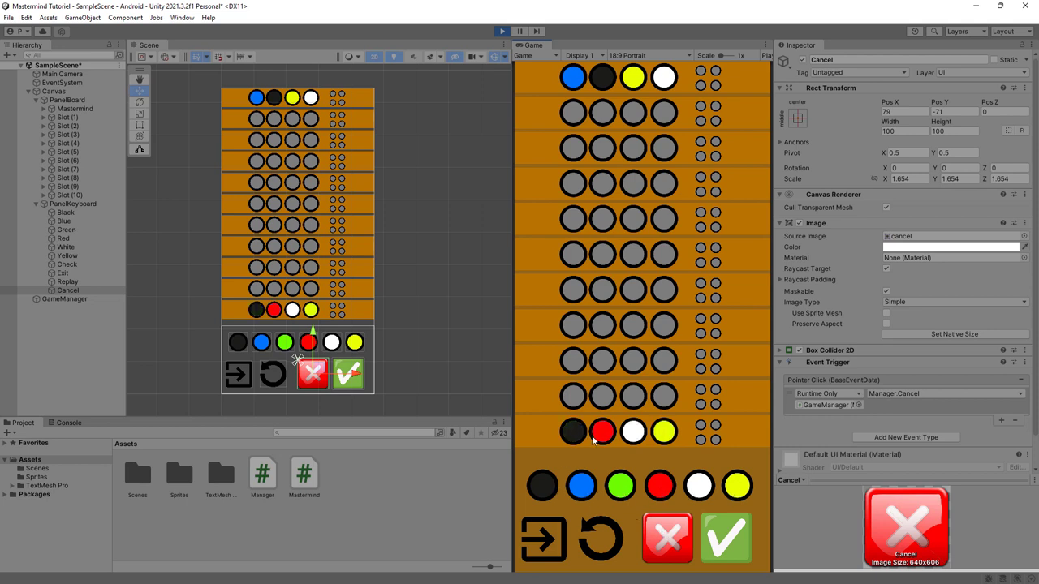
{"action": "left_click", "coordinate": [583, 487]}
{"action": "left_click", "coordinate": [620, 487]}
{"action": "left_click", "coordinate": [666, 493]}
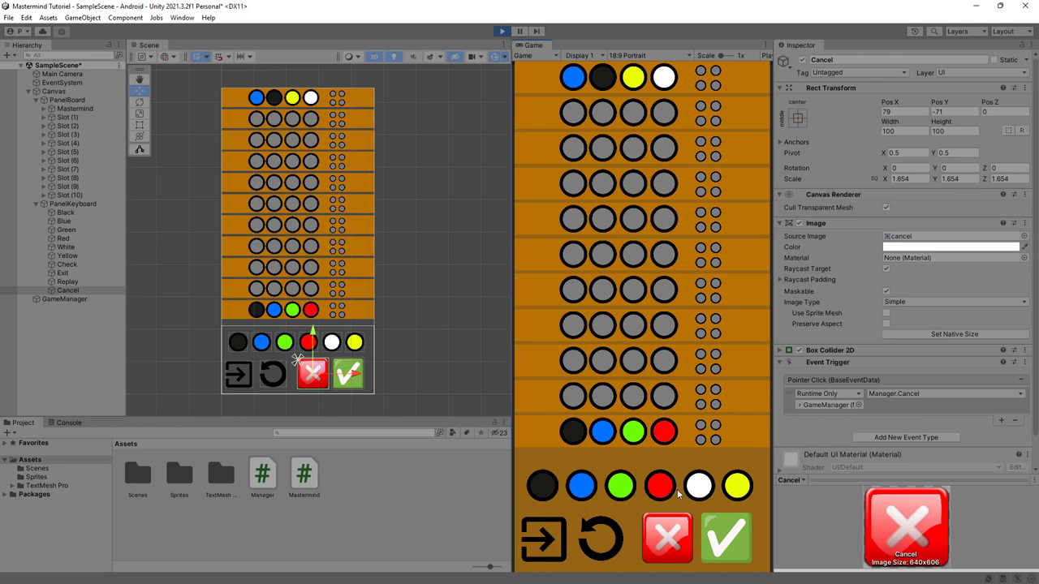
{"action": "left_click", "coordinate": [696, 490]}
{"action": "left_click", "coordinate": [680, 521]}
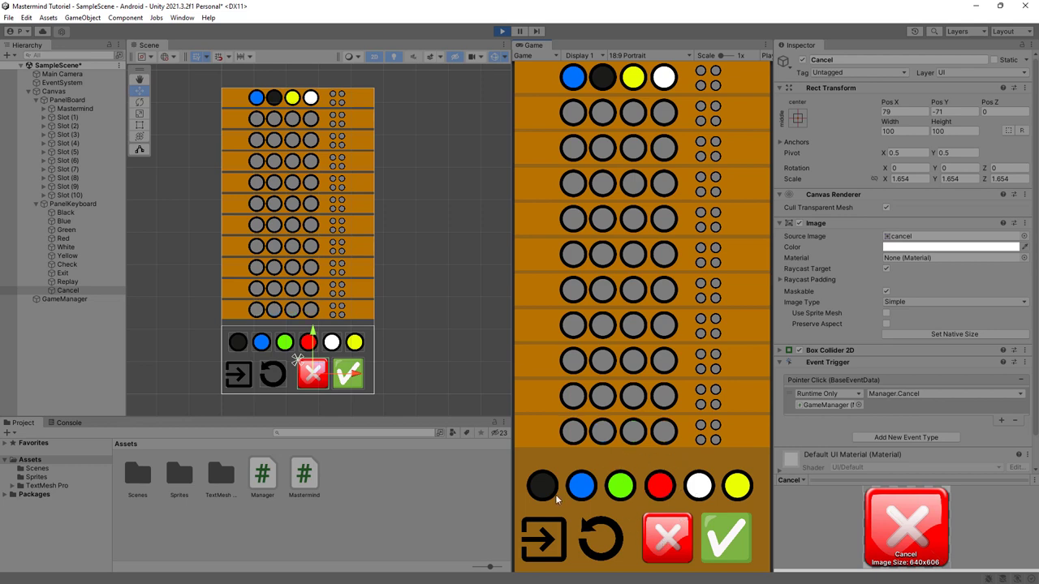
{"action": "left_click", "coordinate": [582, 487]}
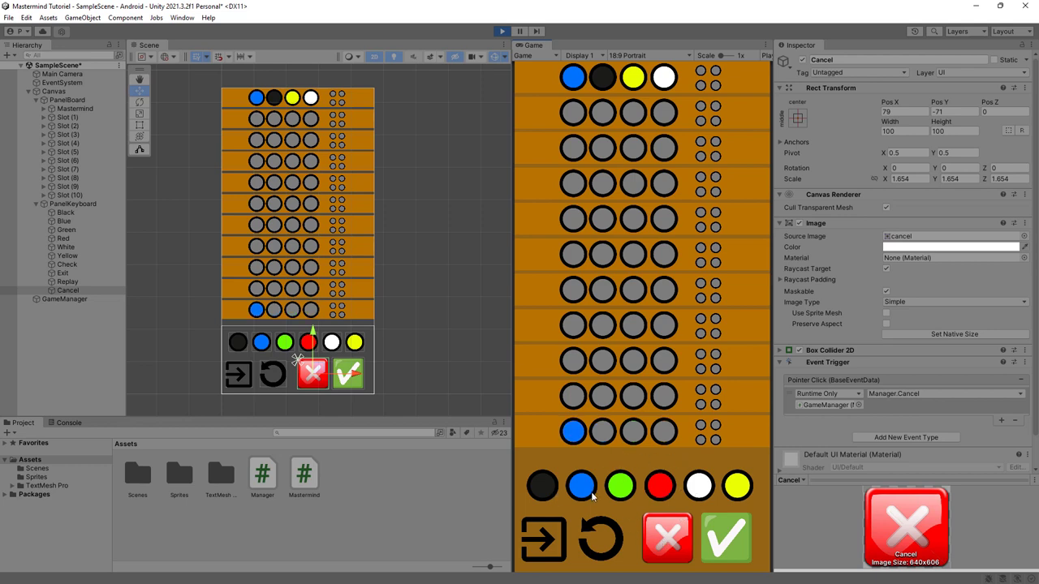
{"action": "left_click", "coordinate": [501, 31]}
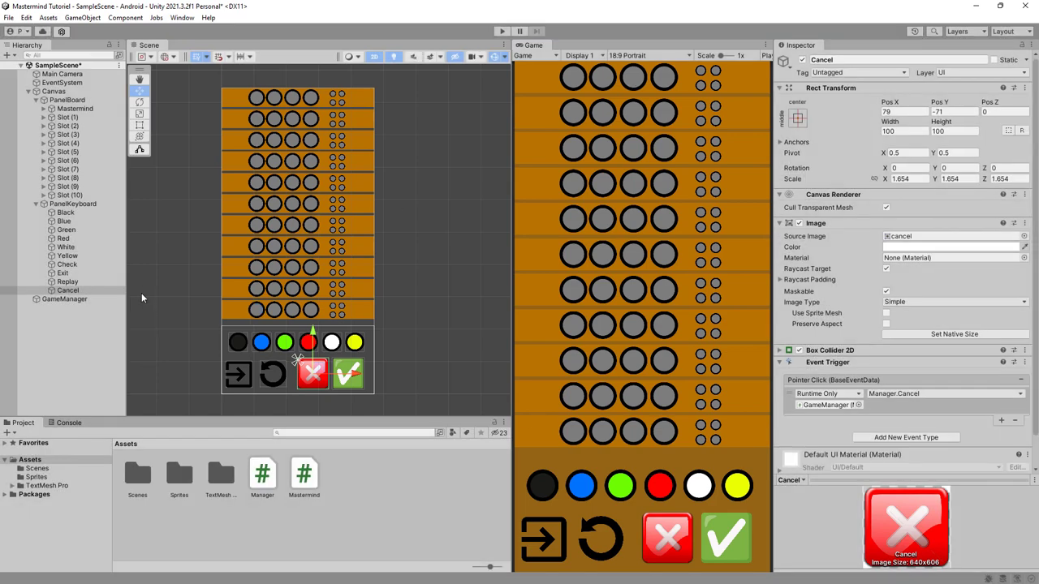
{"action": "left_click", "coordinate": [67, 283]}
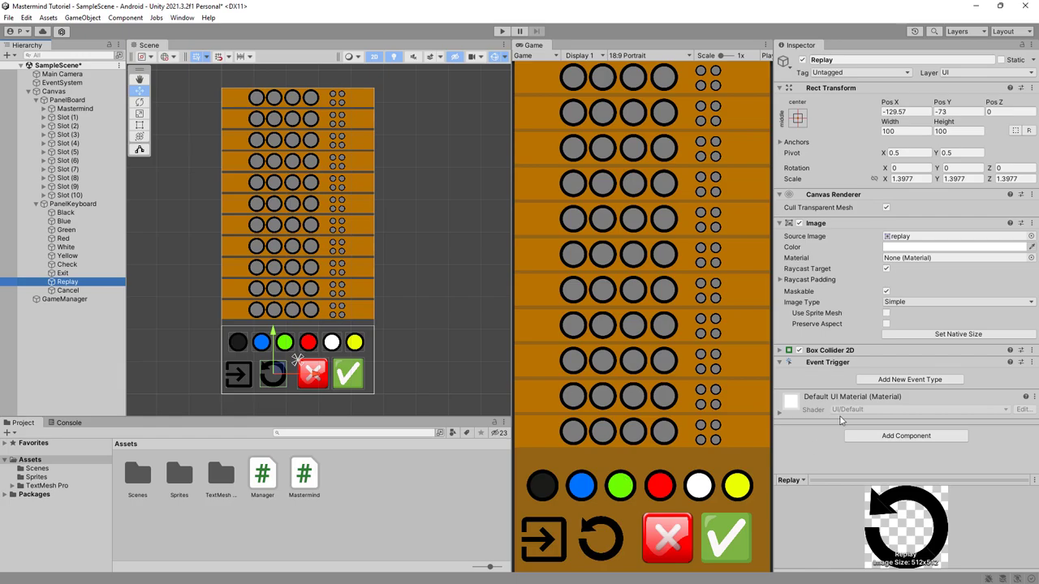
- Add an empty public void Replay() method below Cancel() in Manager.cs
{"action": "key", "text": "alt+Tab"}
{"action": "left_click", "coordinate": [217, 529]}
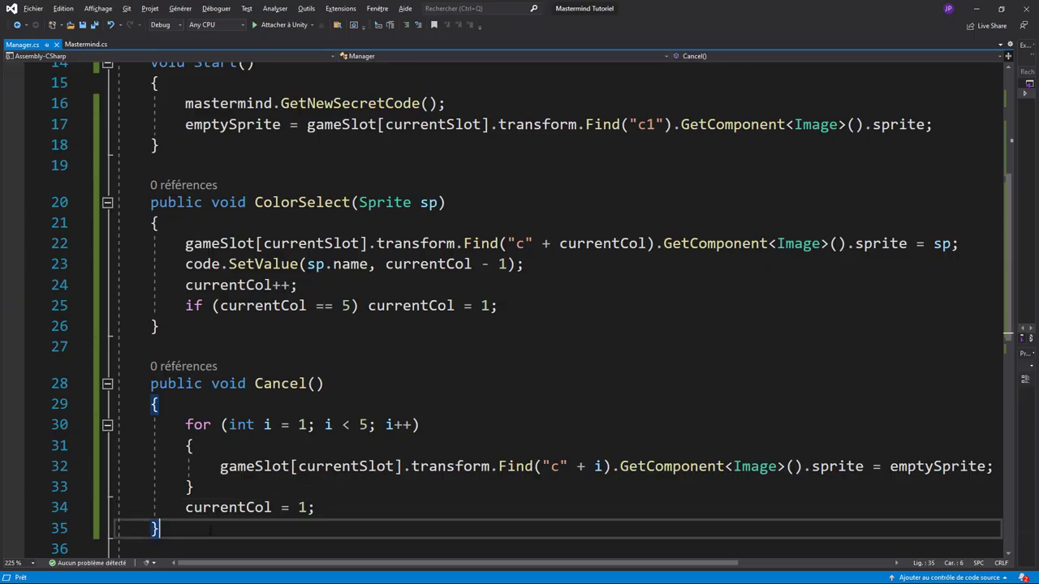
{"action": "key", "text": "Return"}
{"action": "key", "text": "Return"}
{"action": "type", "text": "public v"}
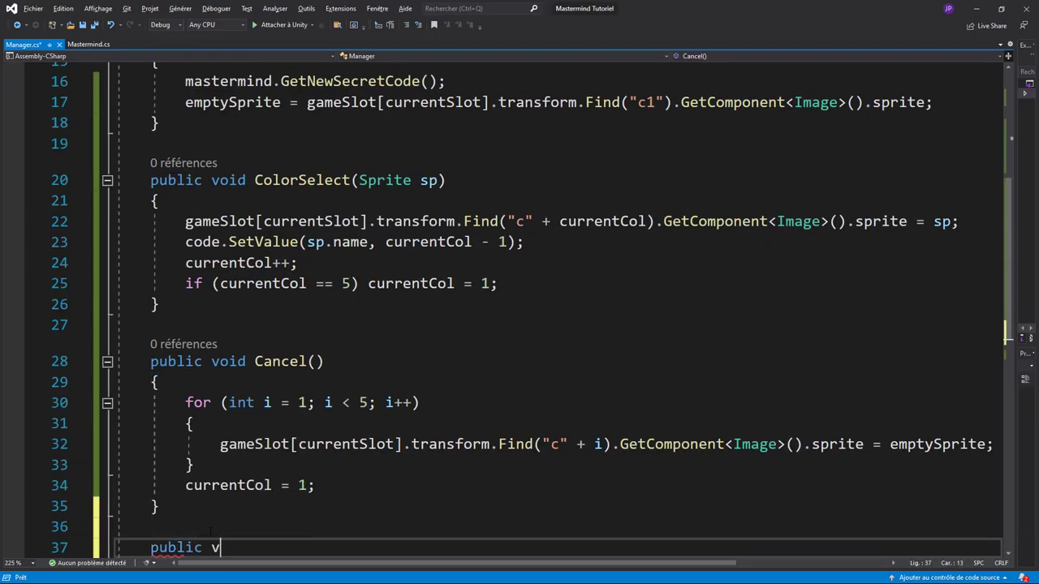
{"action": "type", "text": "oid "}
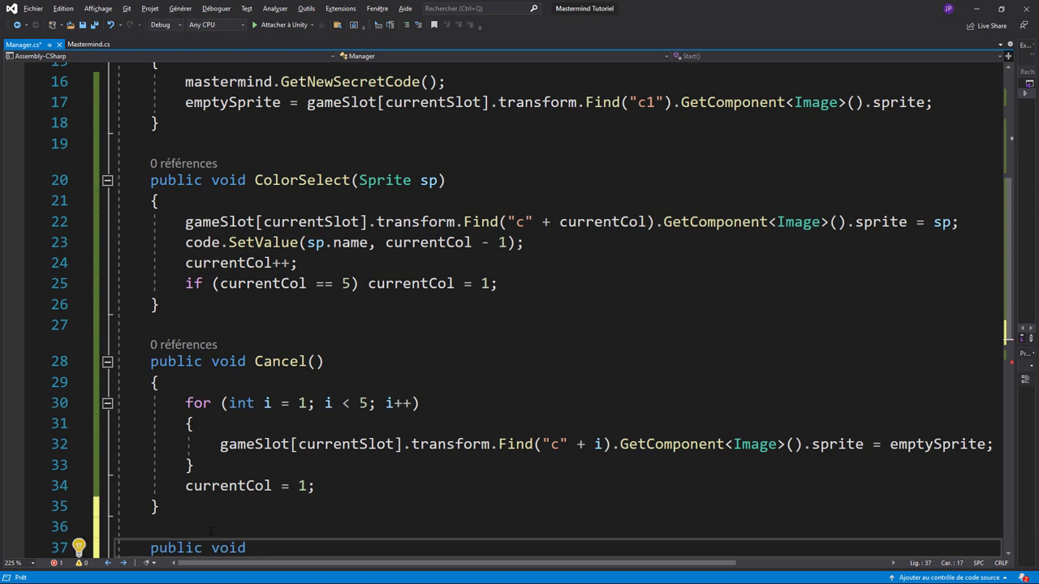
{"action": "type", "text": "Replay"}
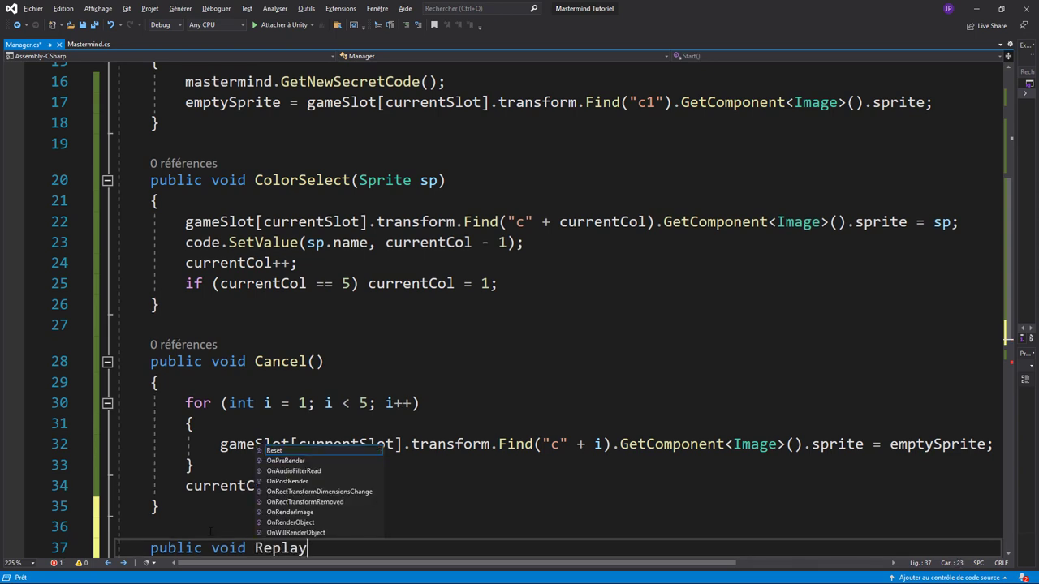
{"action": "type", "text": "()"}
{"action": "key", "text": "Return"}
{"action": "type", "text": "{"}
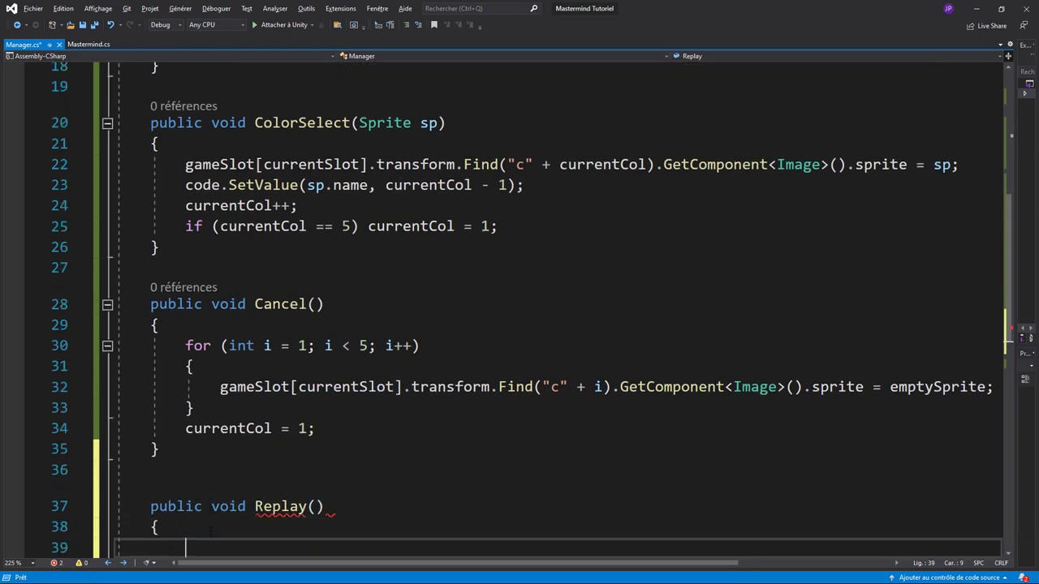
{"action": "key", "text": "Return"}
- Replace the two System.Collections using lines with using UnityEngine.SceneManagement;
{"action": "scroll", "coordinate": [345, 351], "scroll_direction": "up", "scroll_amount": 6}
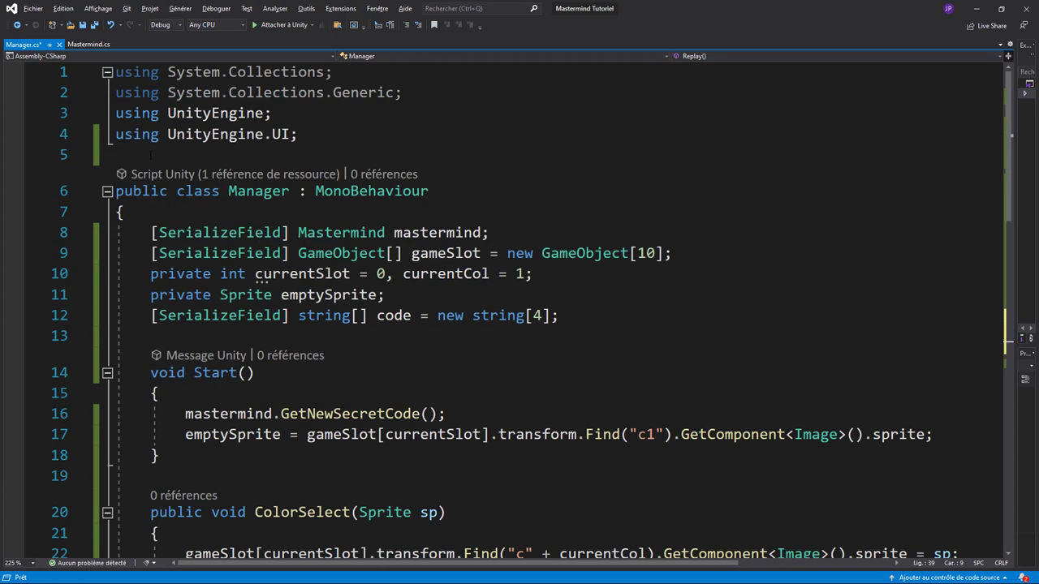
{"action": "left_click_drag", "start_coordinate": [415, 91], "coordinate": [116, 71]}
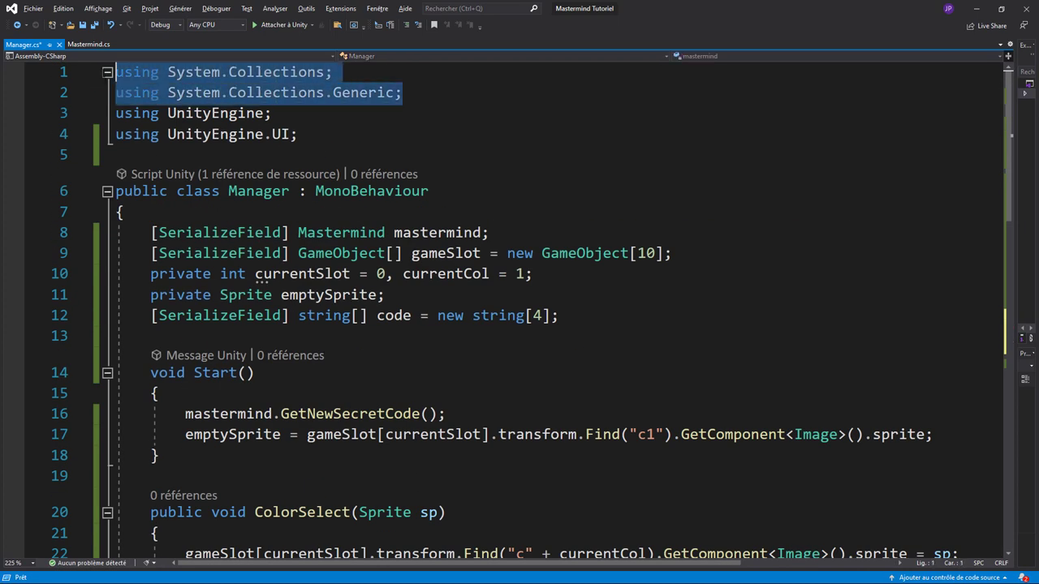
{"action": "type", "text": "using uni"}
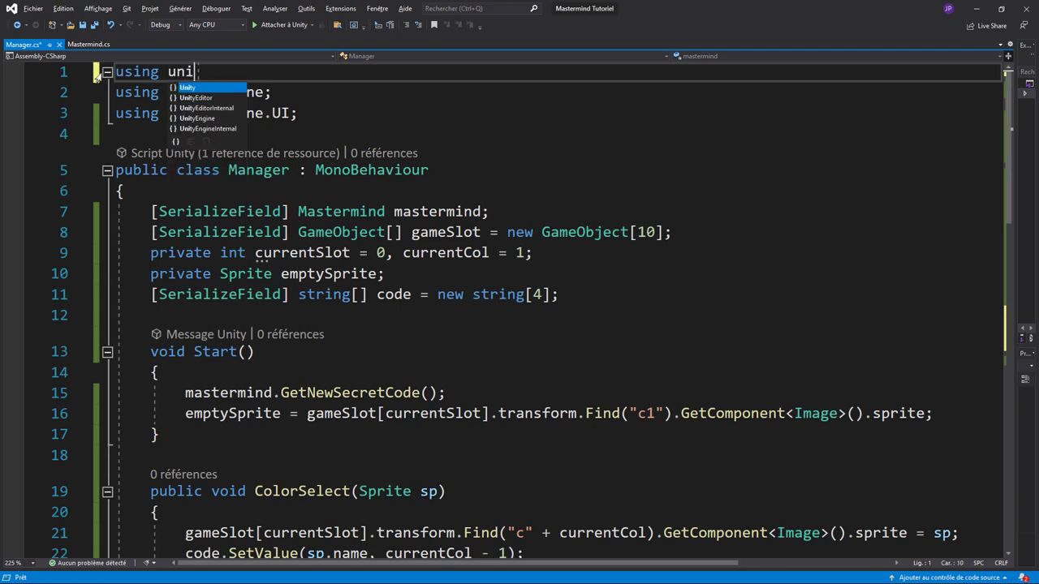
{"action": "key", "text": "Down"}
{"action": "key", "text": "Down"}
{"action": "key", "text": "Down"}
{"action": "key", "text": "Tab"}
{"action": "type", "text": ".sc"}
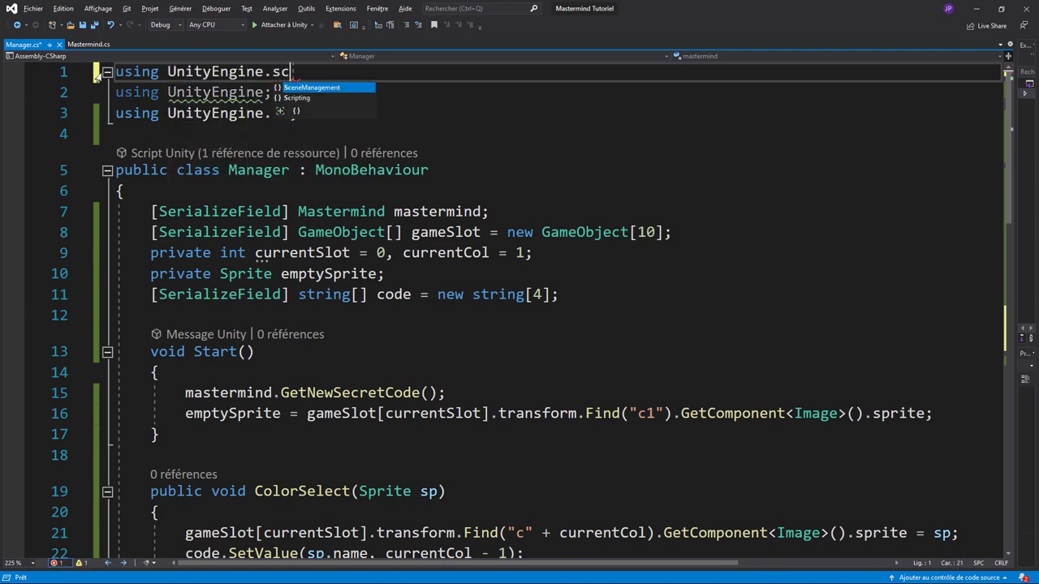
{"action": "key", "text": "Tab"}
{"action": "type", "text": ";"}
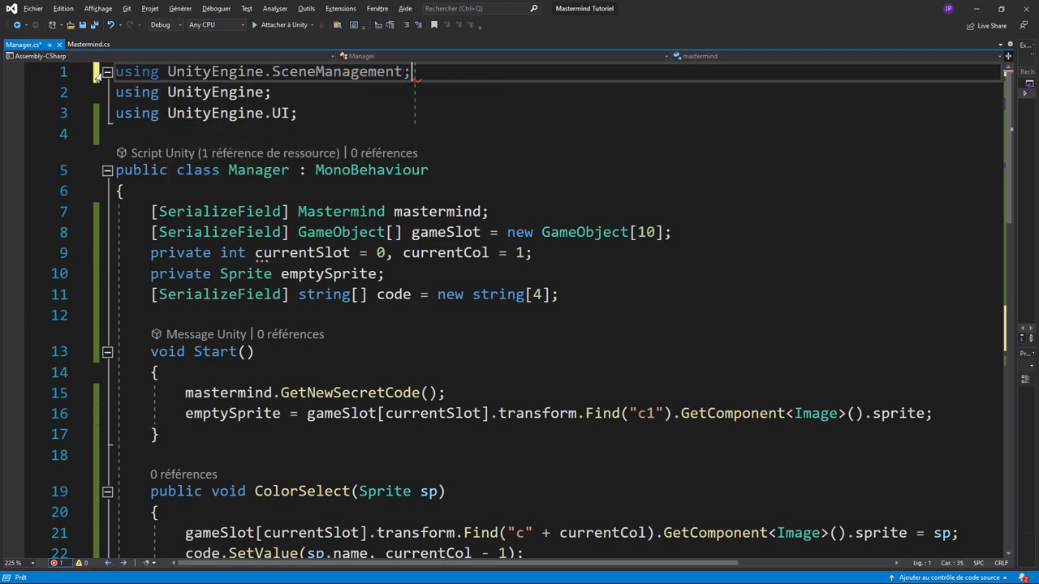
{"action": "scroll", "coordinate": [216, 285], "scroll_direction": "down", "scroll_amount": 8}
- Start the Replay() body with a SceneManager.LoadScene call
{"action": "left_click", "coordinate": [186, 358]}
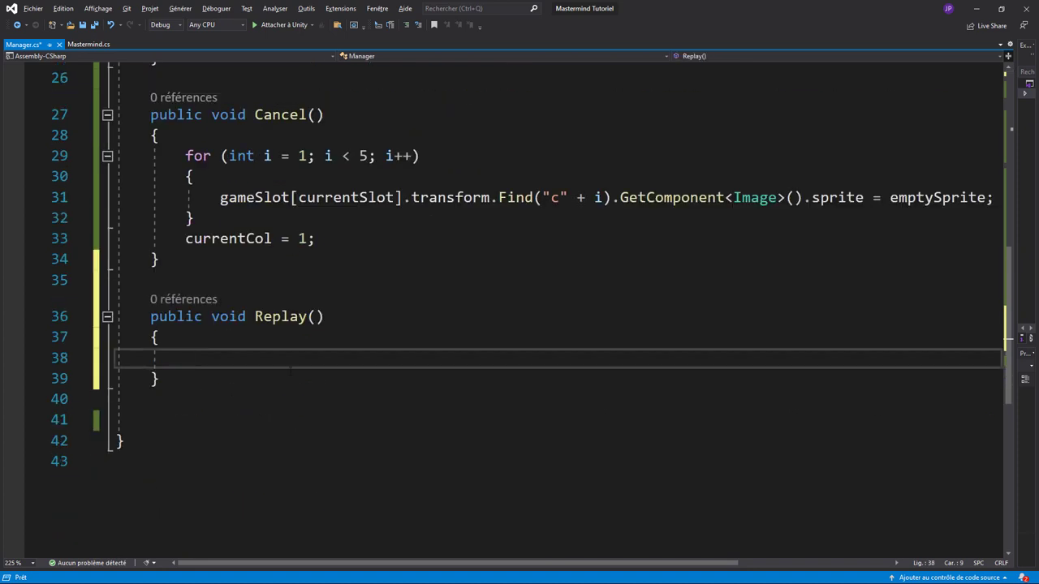
{"action": "type", "text": "sc"}
{"action": "key", "text": "Down"}
{"action": "key", "text": "Down"}
{"action": "key", "text": "Down"}
{"action": "key", "text": "Tab"}
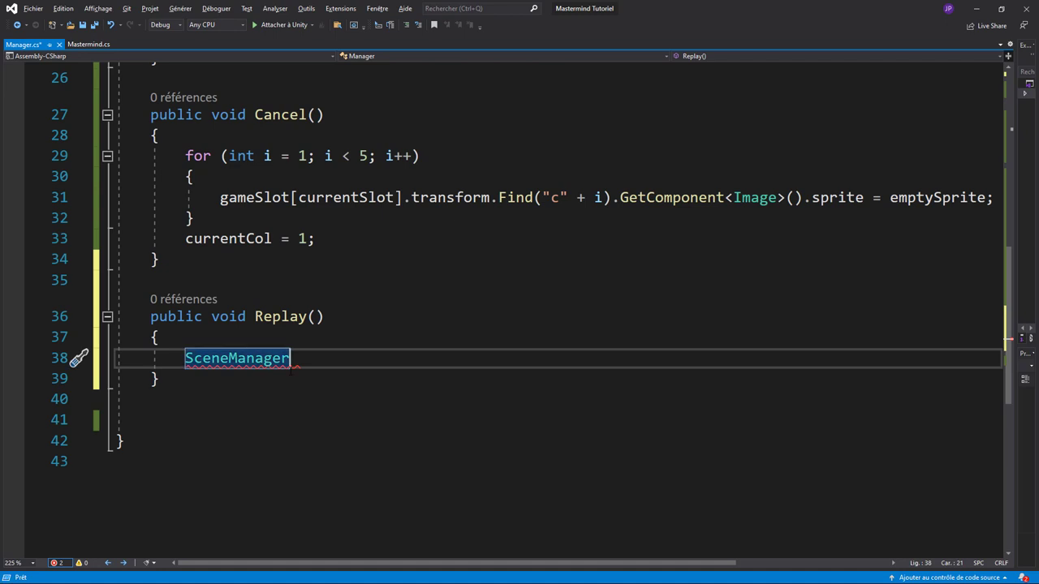
{"action": "type", "text": ".lo"}
{"action": "key", "text": "Tab"}
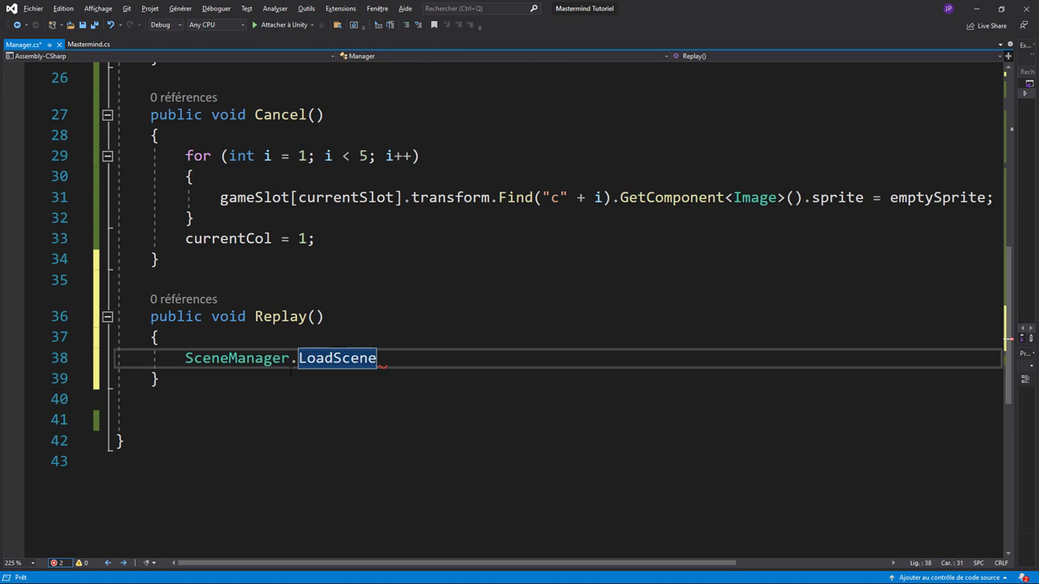
- Pass SceneManager.GetActiveScene().buildIndex to LoadScene, save Manager.cs, and return to Unity
{"action": "type", "text": "("}
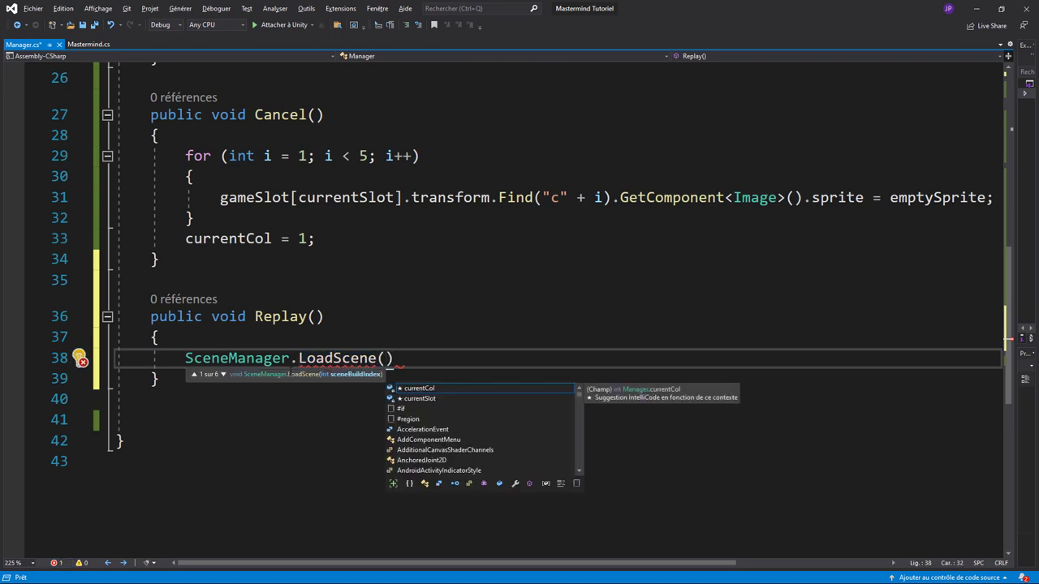
{"action": "type", "text": "sc"}
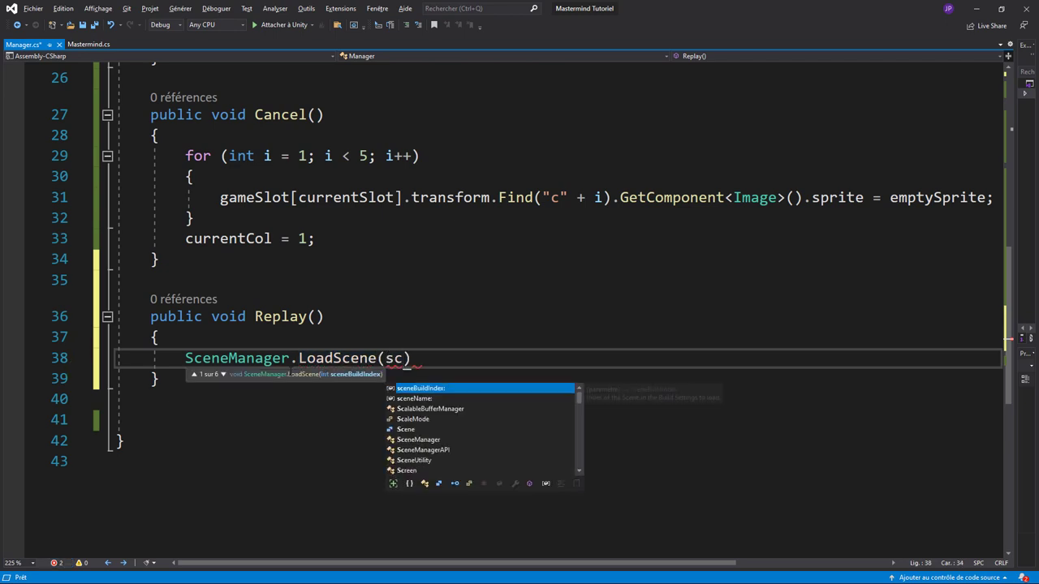
{"action": "key", "text": "Down"}
{"action": "key", "text": "Down"}
{"action": "key", "text": "Down"}
{"action": "key", "text": "Down"}
{"action": "key", "text": "Down"}
{"action": "key", "text": "Tab"}
{"action": "type", "text": "."}
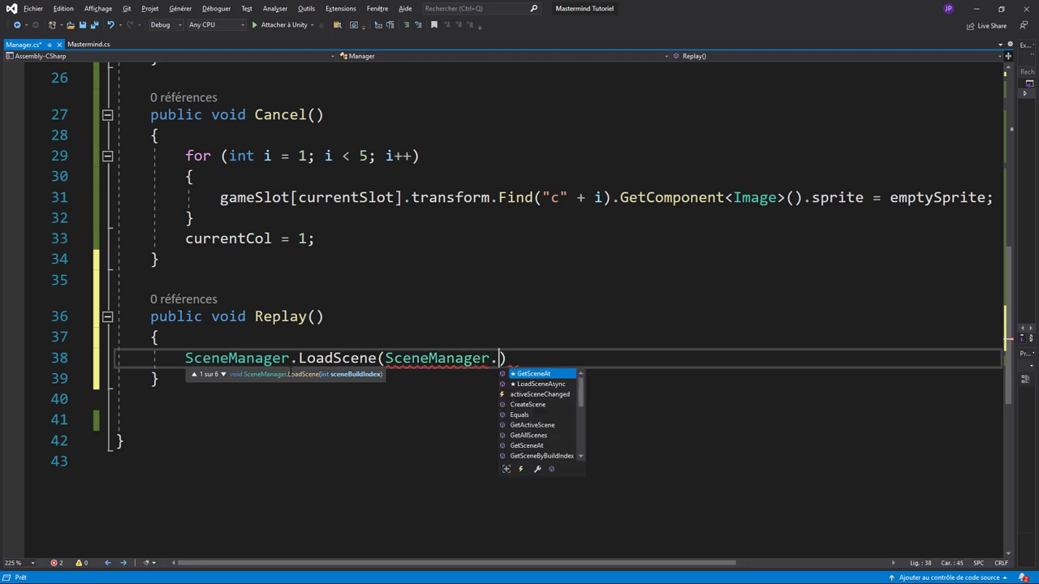
{"action": "type", "text": "get"}
{"action": "key", "text": "Down"}
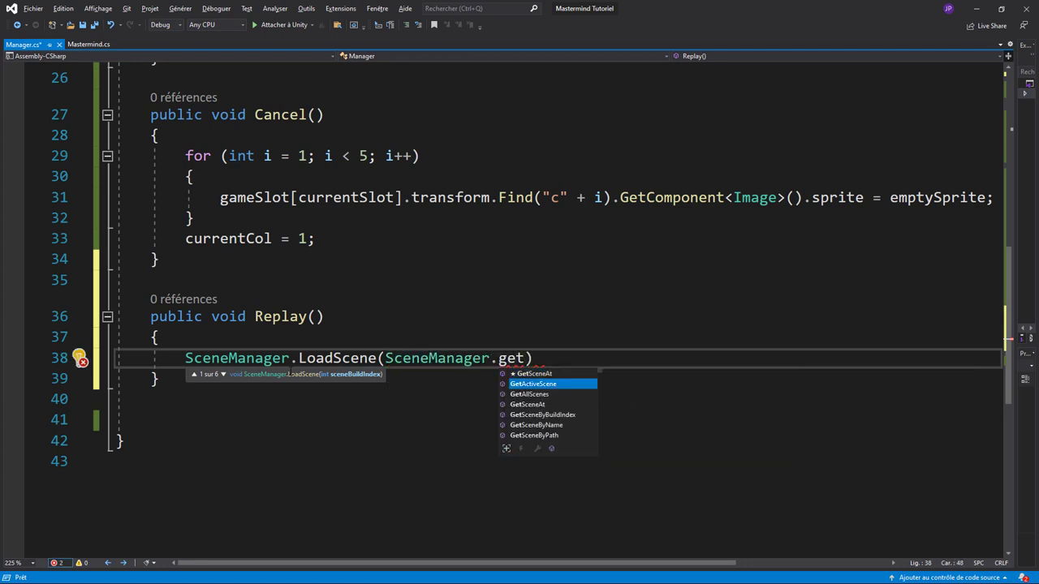
{"action": "key", "text": "Down"}
{"action": "key", "text": "Down"}
{"action": "key", "text": "Up"}
{"action": "key", "text": "Up"}
{"action": "key", "text": "Tab"}
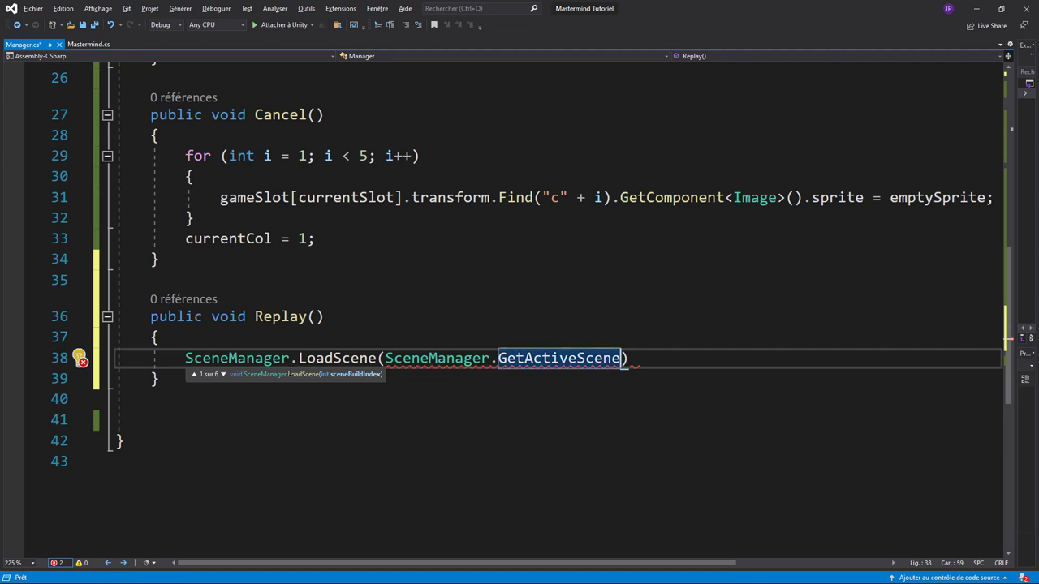
{"action": "type", "text": "()."}
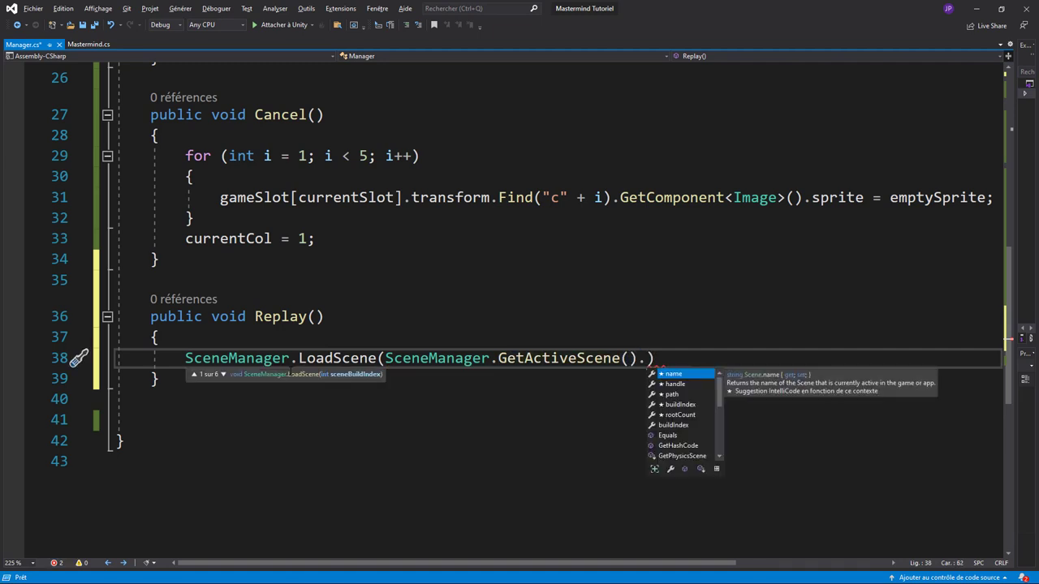
{"action": "type", "text": "bui"}
{"action": "key", "text": "Tab"}
{"action": "type", "text": ")"}
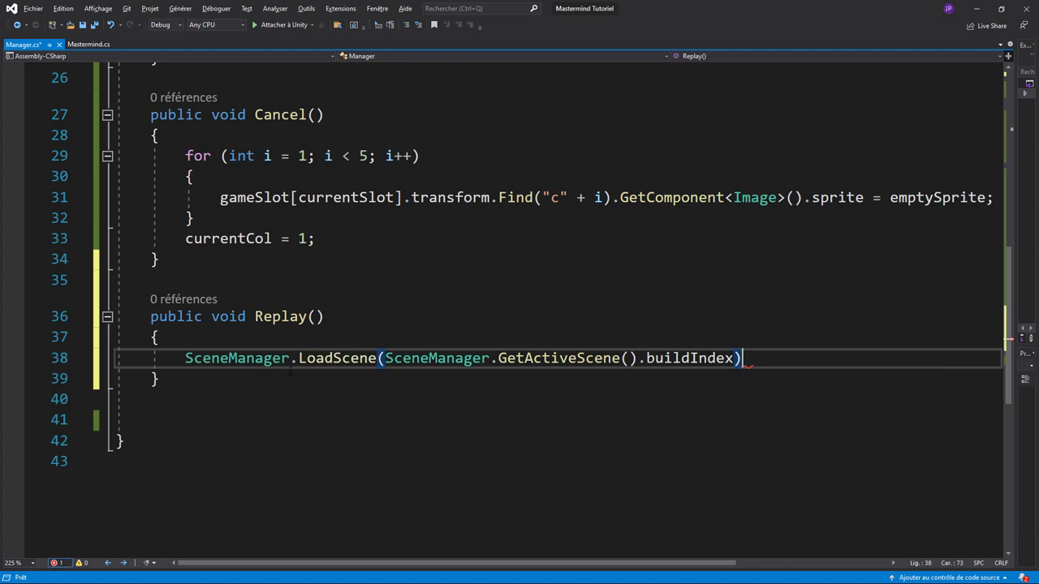
{"action": "type", "text": ";"}
{"action": "key", "text": "ctrl+s"}
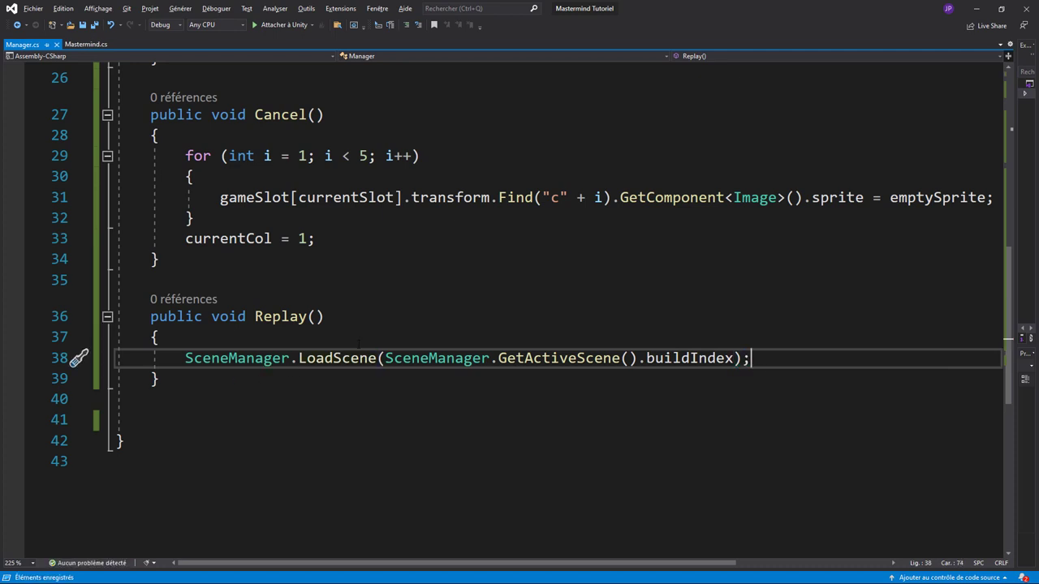
{"action": "key", "text": "alt+Tab"}
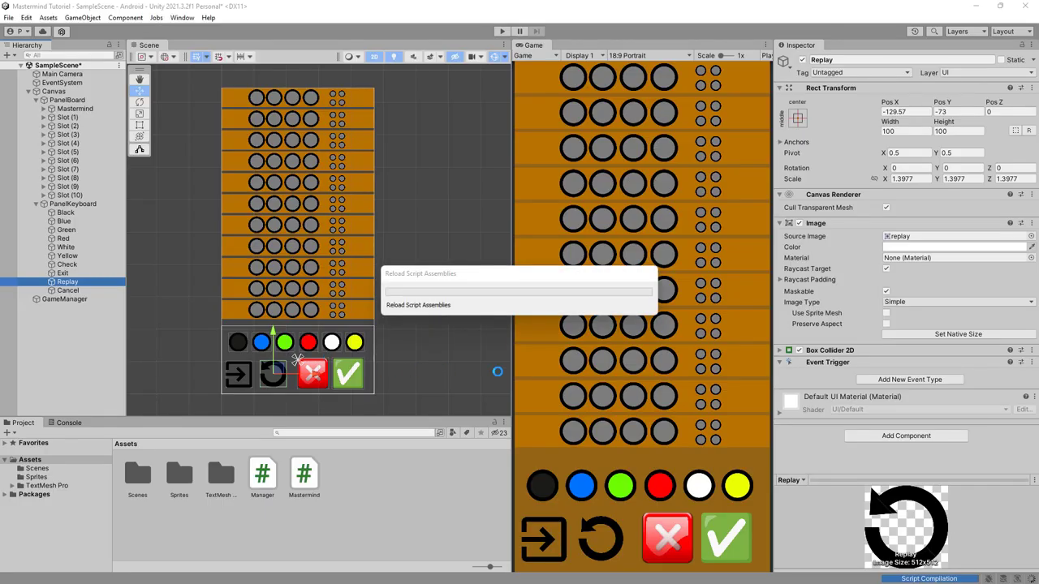
- Give Replay a Pointer Click trigger calling Manager.Replay on GameManager, then enter play mode
{"action": "left_click", "coordinate": [874, 381]}
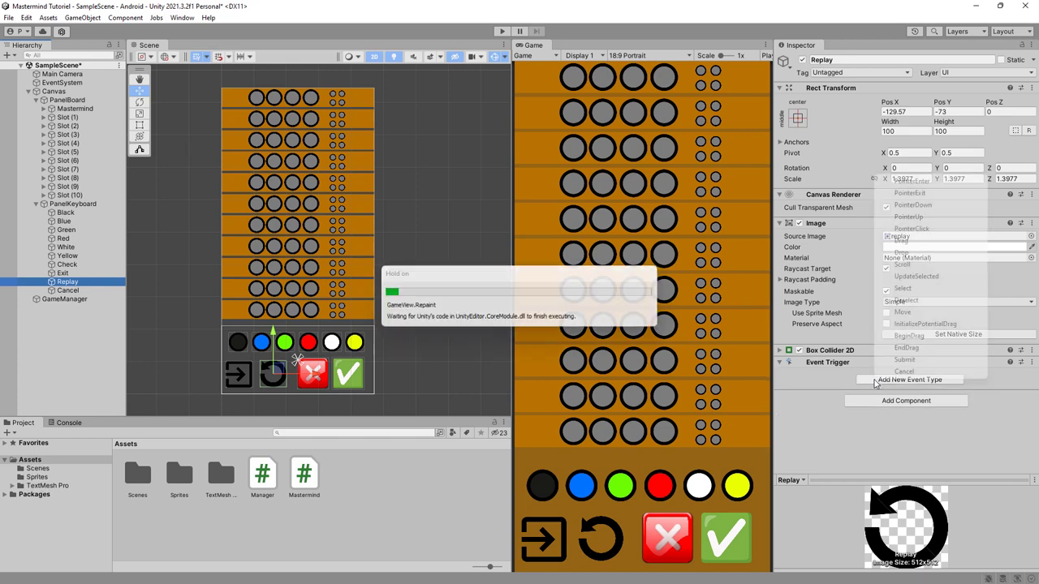
{"action": "left_click", "coordinate": [910, 230]}
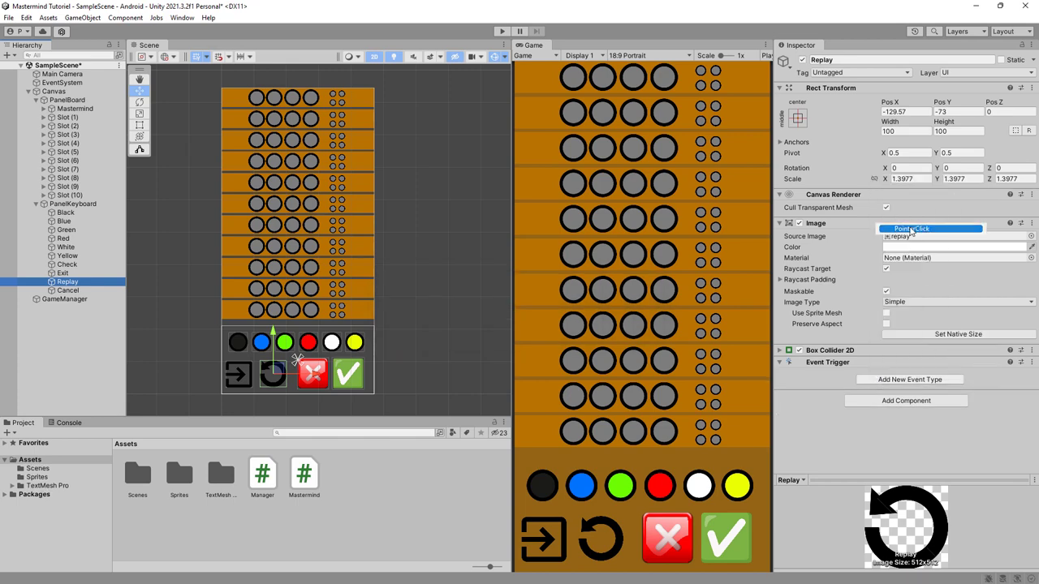
{"action": "left_click", "coordinate": [1001, 419]}
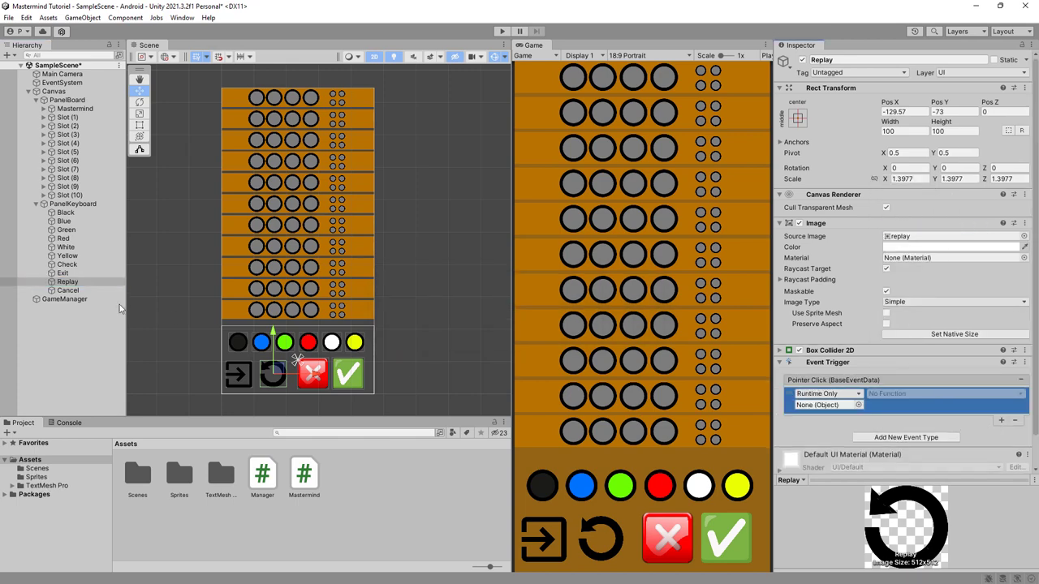
{"action": "mouse_move", "coordinate": [64, 298]}
{"action": "left_mouse_down"}
{"action": "mouse_move", "coordinate": [768, 428]}
{"action": "mouse_move", "coordinate": [824, 405]}
{"action": "left_mouse_up"}
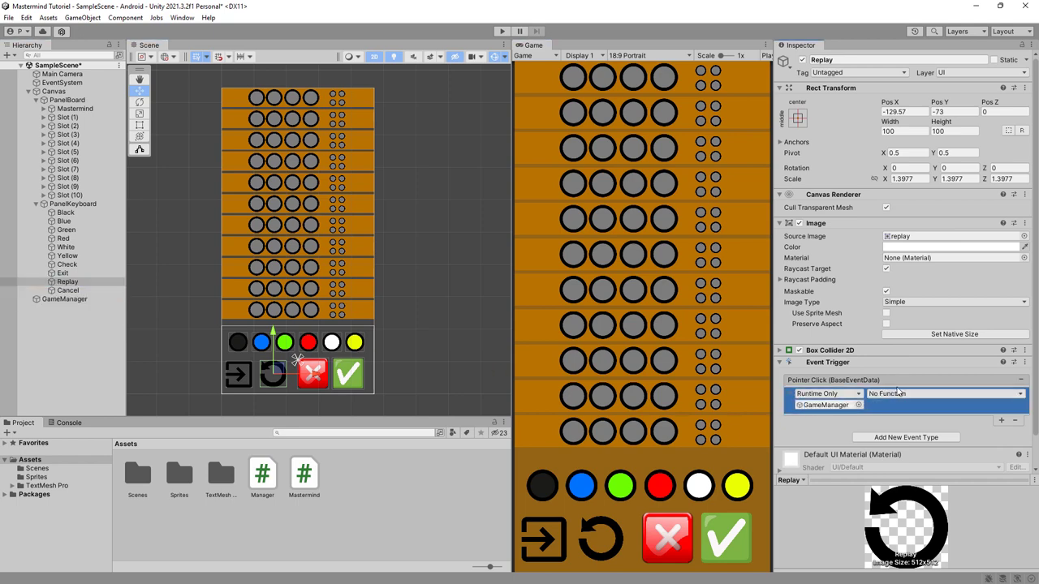
{"action": "left_click", "coordinate": [901, 394]}
{"action": "mouse_move", "coordinate": [901, 448]}
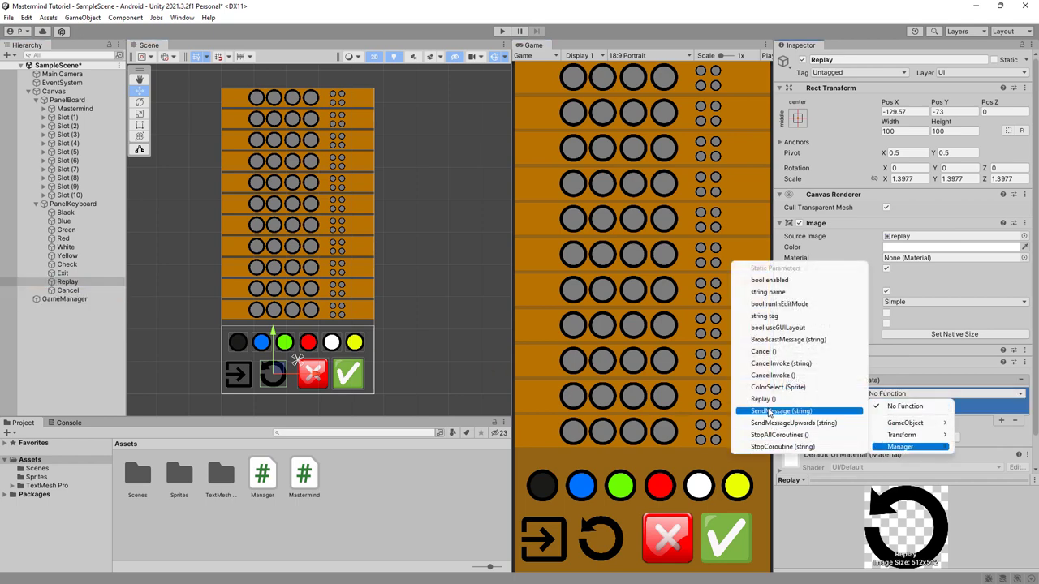
{"action": "left_click", "coordinate": [804, 400]}
{"action": "left_click", "coordinate": [501, 31]}
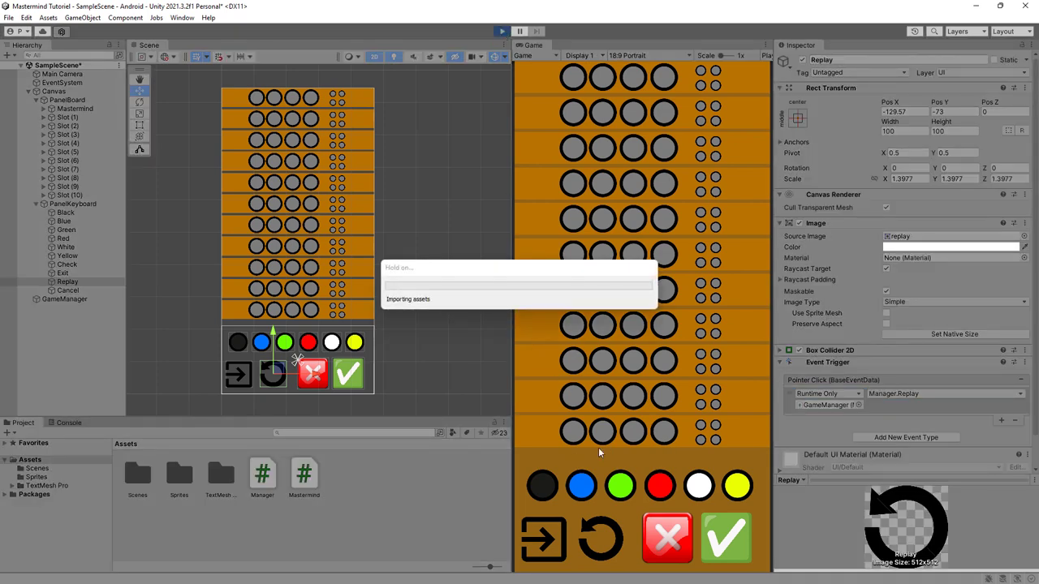
- Place red, green and blue pegs, restart the board four times with Replay, then stop play mode
{"action": "double_click", "coordinate": [659, 486]}
{"action": "left_click", "coordinate": [620, 485]}
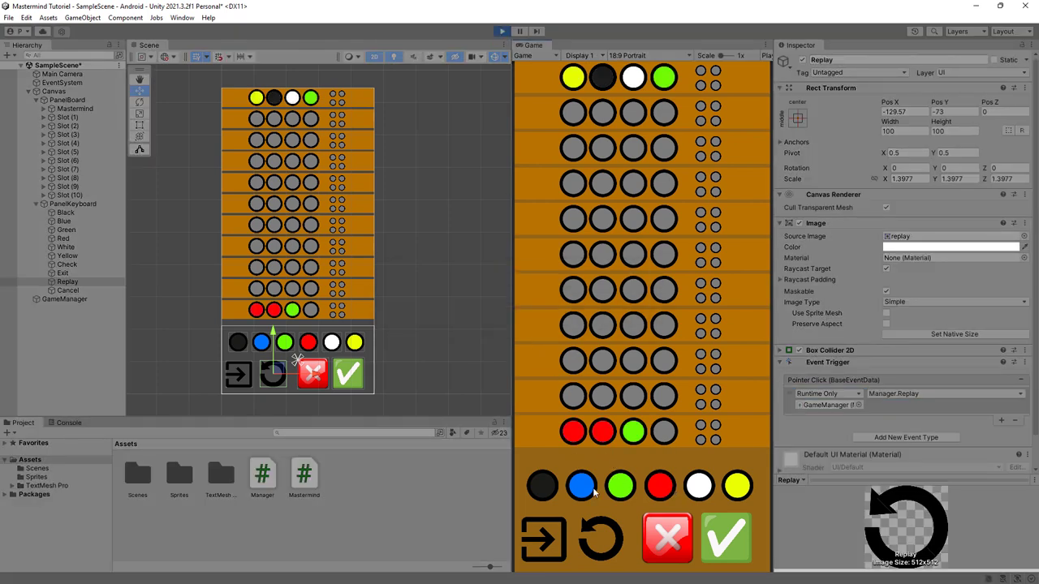
{"action": "left_click", "coordinate": [581, 485]}
{"action": "left_click", "coordinate": [607, 547]}
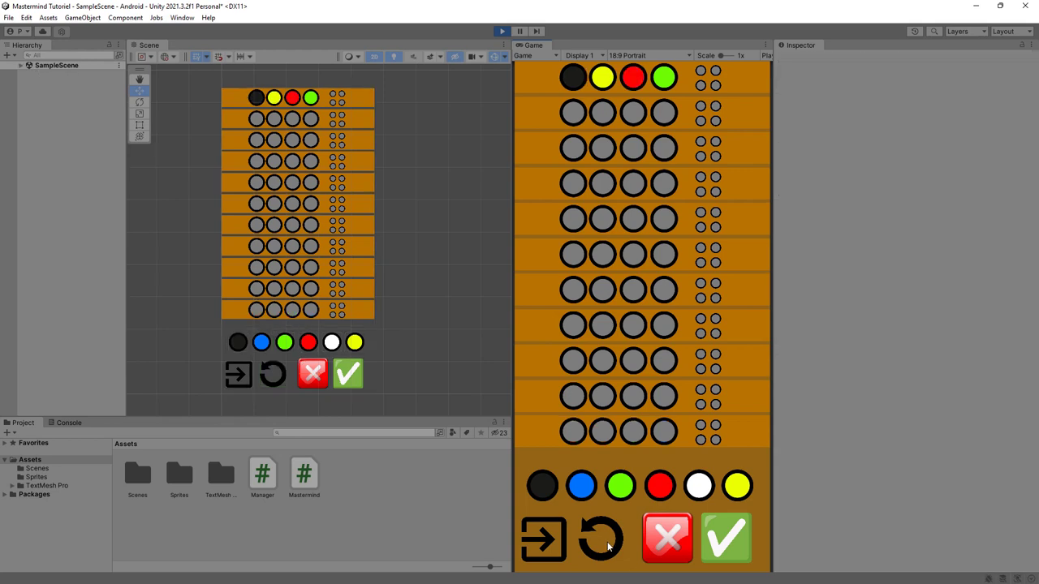
{"action": "left_click", "coordinate": [607, 546]}
{"action": "left_click", "coordinate": [607, 546]}
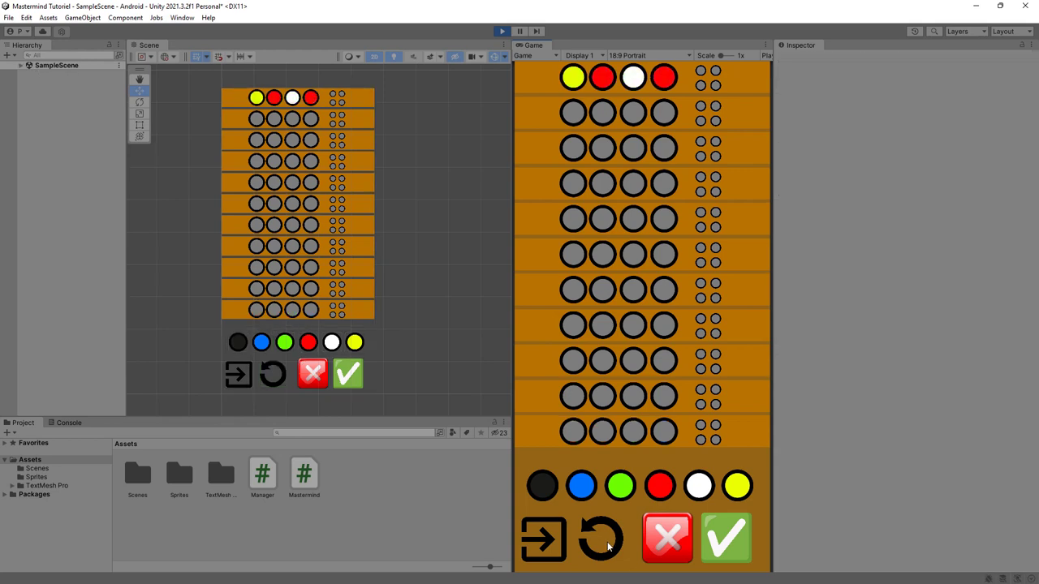
{"action": "left_click", "coordinate": [607, 546]}
{"action": "left_click", "coordinate": [502, 31]}
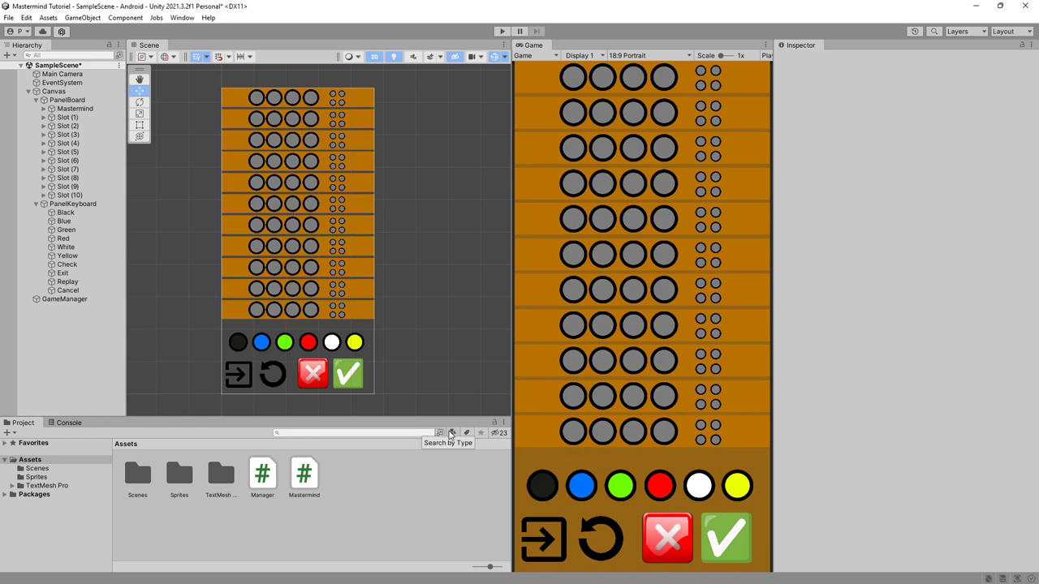
- Declare a new public void ExitGame() method below Replay() in Manager.cs
{"action": "key", "text": "alt+Tab"}
{"action": "left_click", "coordinate": [170, 375]}
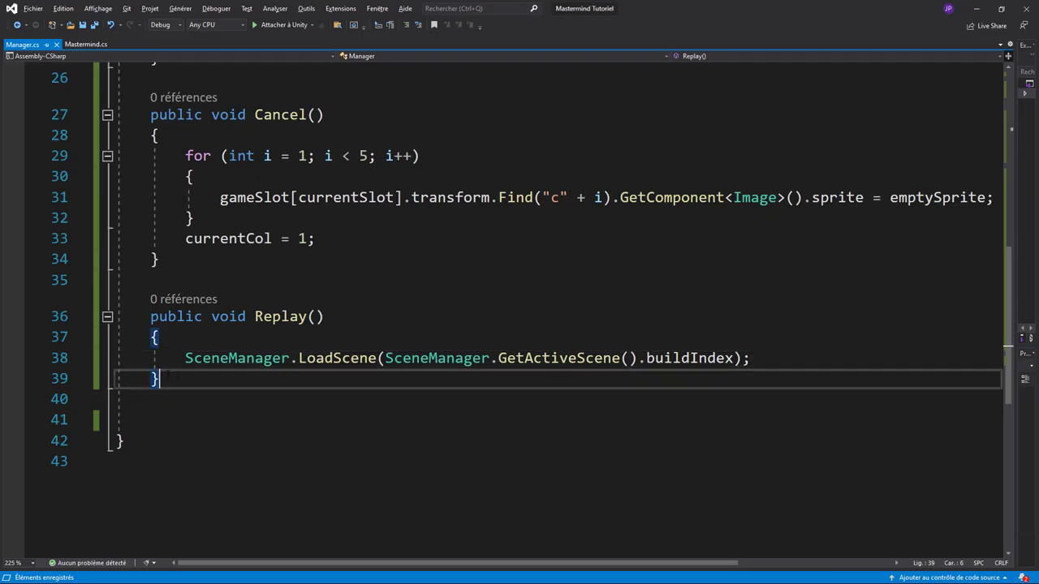
{"action": "key", "text": "Return"}
{"action": "key", "text": "Return"}
{"action": "type", "text": "public vo"}
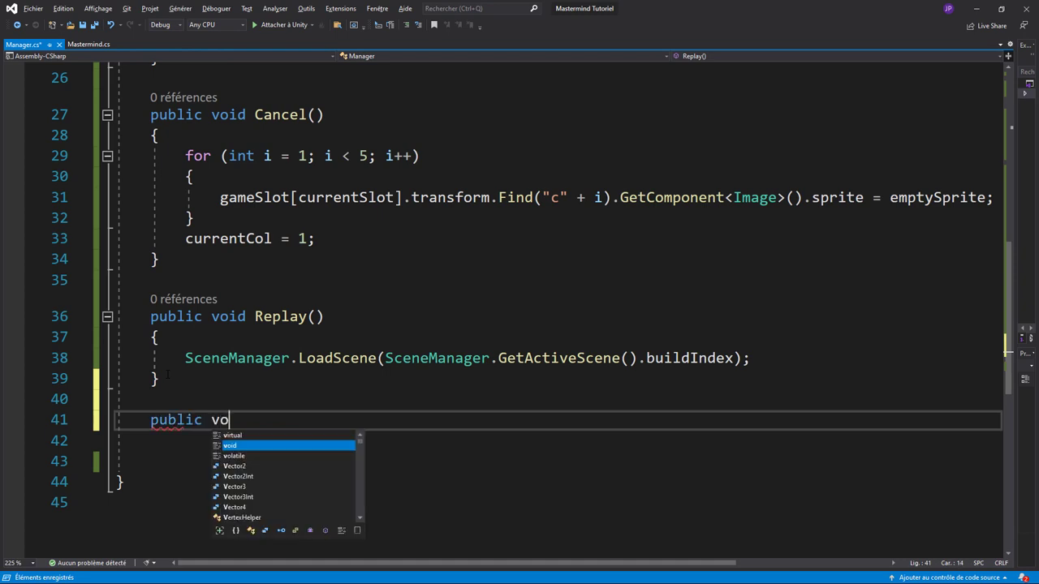
{"action": "type", "text": "id Qu"}
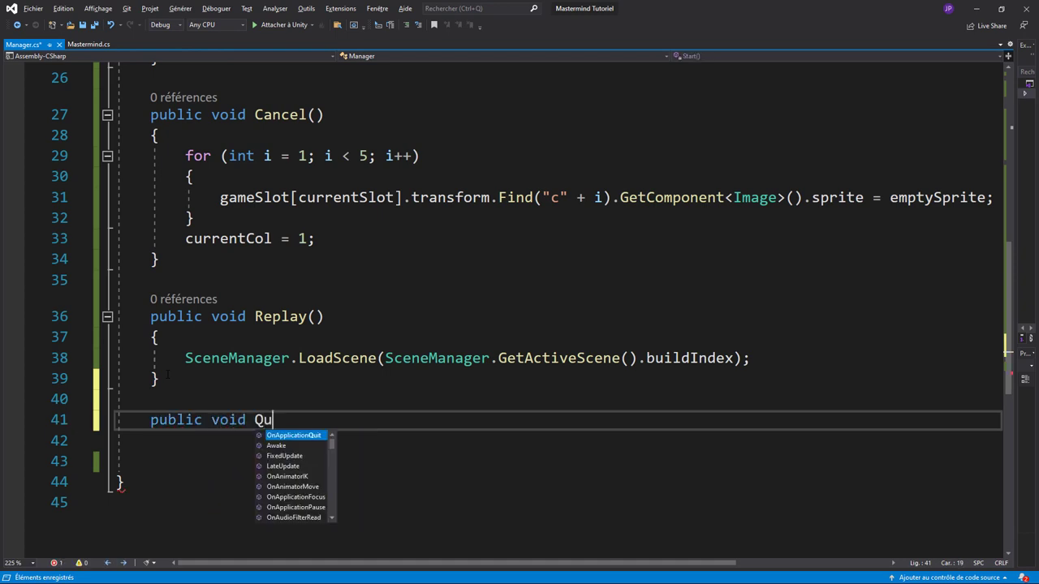
{"action": "type", "text": "it"}
{"action": "key", "text": "BackSpace"}
{"action": "key", "text": "BackSpace"}
{"action": "key", "text": "BackSpace"}
{"action": "key", "text": "BackSpace"}
{"action": "type", "text": "Exit"}
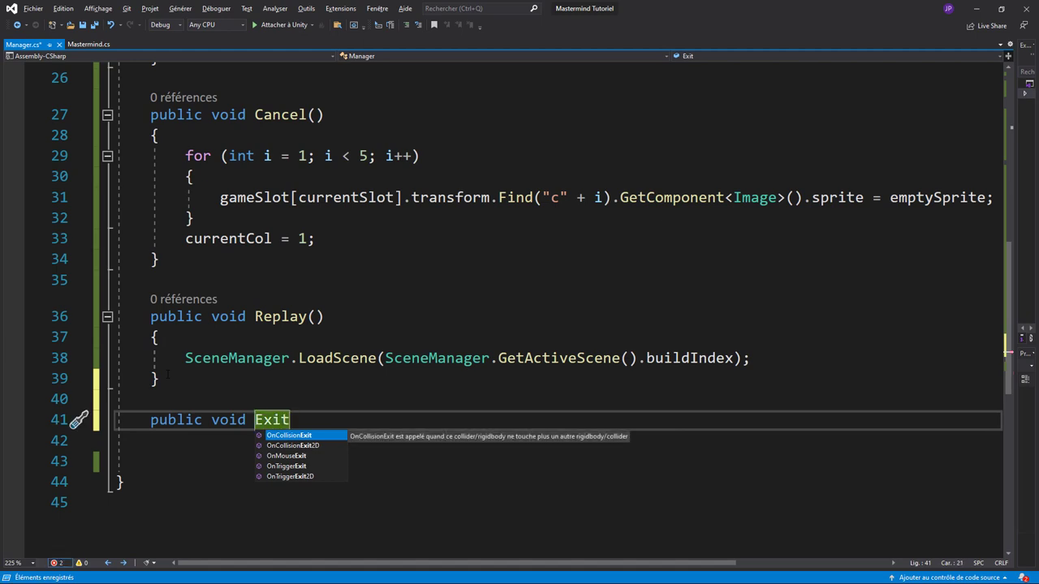
{"action": "type", "text": "Game()"}
{"action": "key", "text": "Return"}
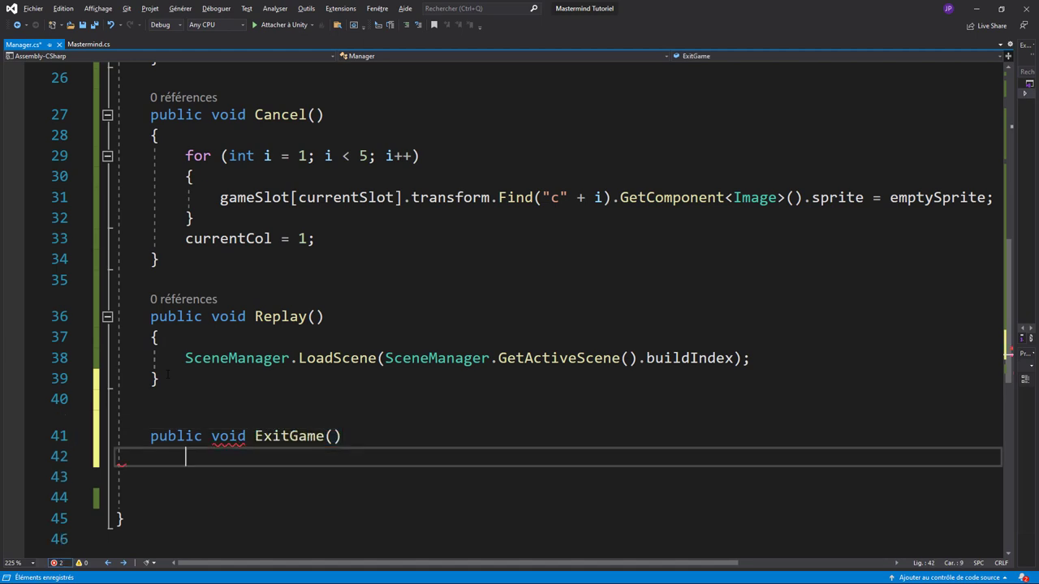
{"action": "type", "text": "{"}
{"action": "key", "text": "Return"}
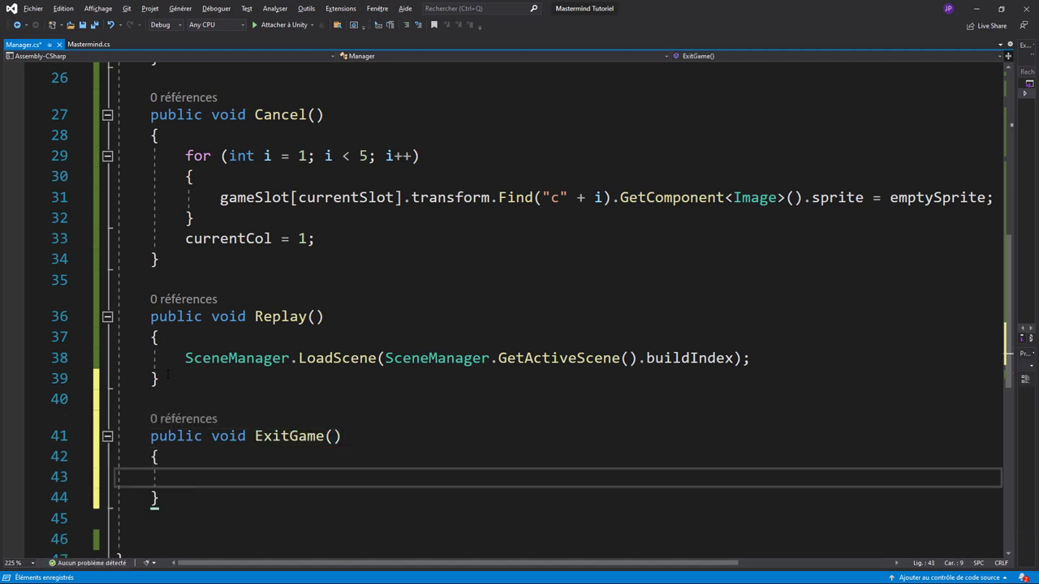
- Make ExitGame() call Application.Quit(), save Manager.cs, and return to Unity
{"action": "type", "text": "app"}
{"action": "key", "text": "Tab"}
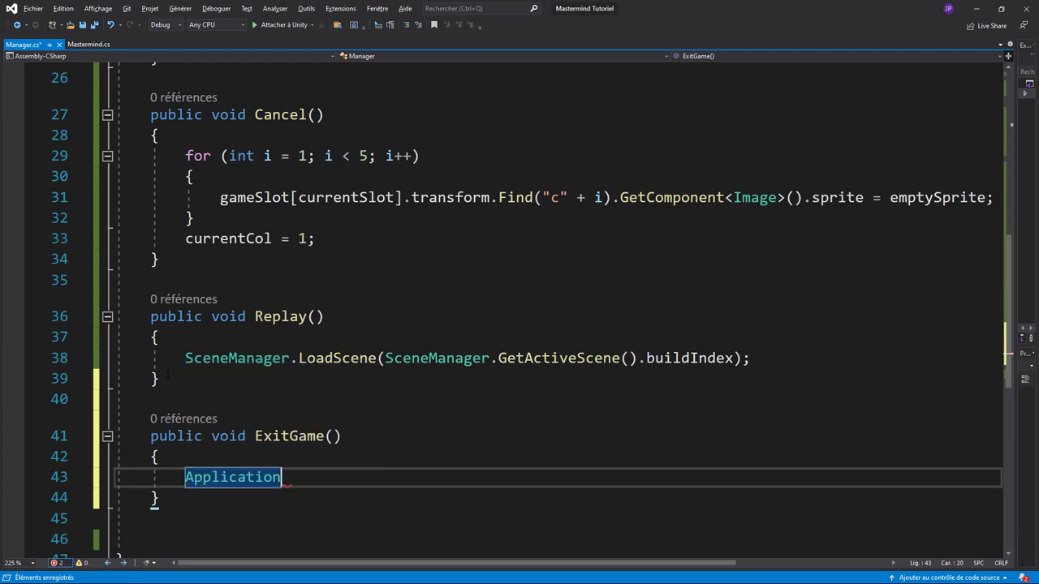
{"action": "type", "text": ".qui"}
{"action": "key", "text": "Tab"}
{"action": "type", "text": "("}
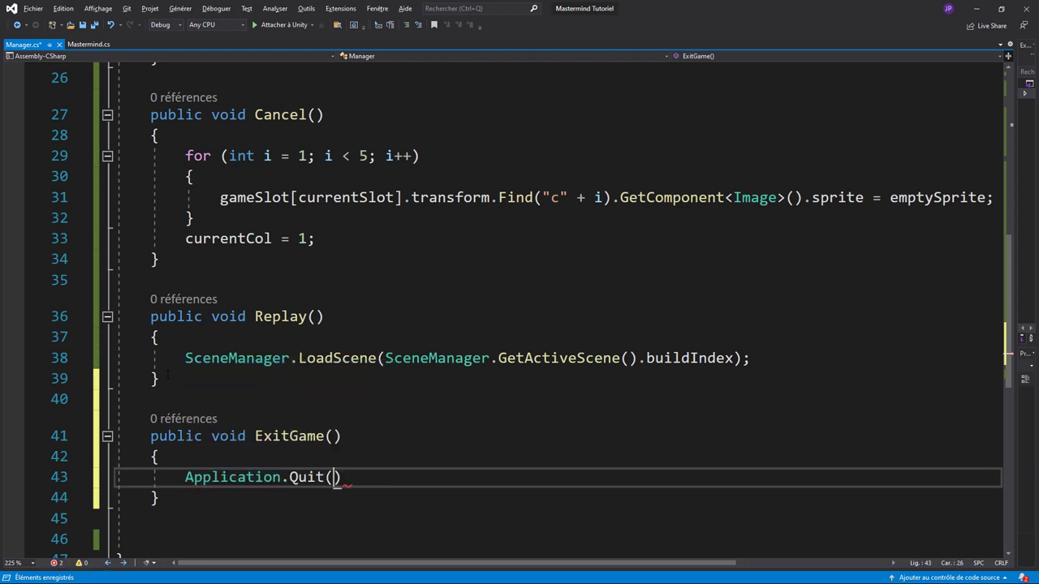
{"action": "type", "text": ");"}
{"action": "key", "text": "ctrl+s"}
{"action": "key", "text": "alt+Tab"}
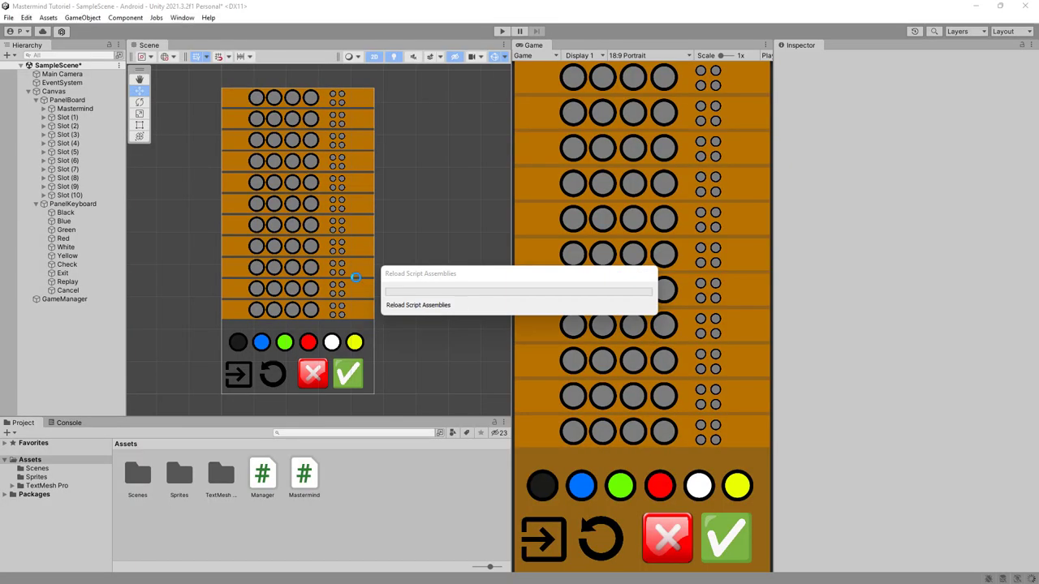
- Give Exit a Pointer Click trigger calling Manager.ExitGame on GameManager, then enter play mode
{"action": "left_click", "coordinate": [85, 275]}
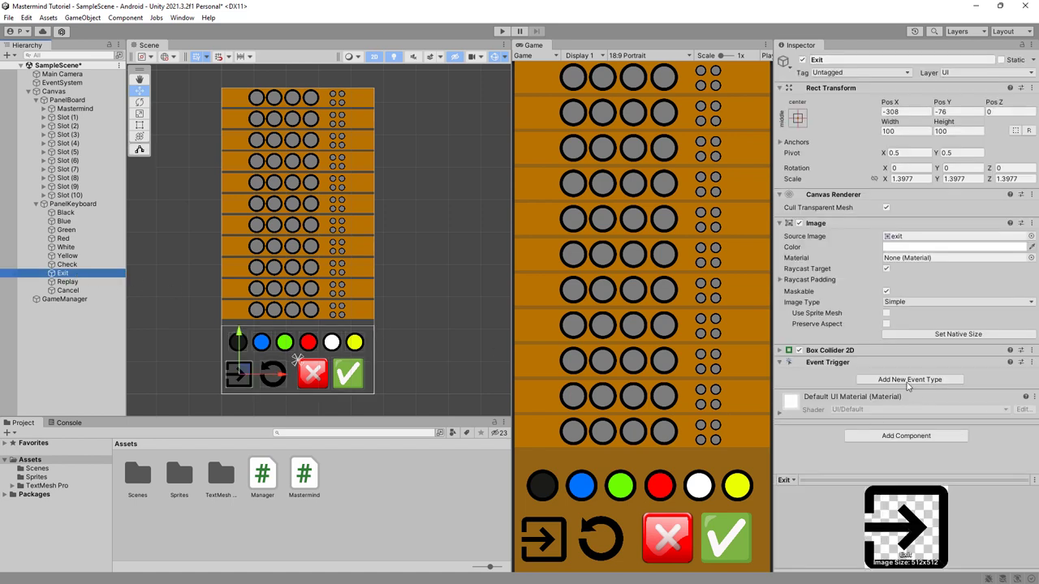
{"action": "left_click", "coordinate": [908, 385]}
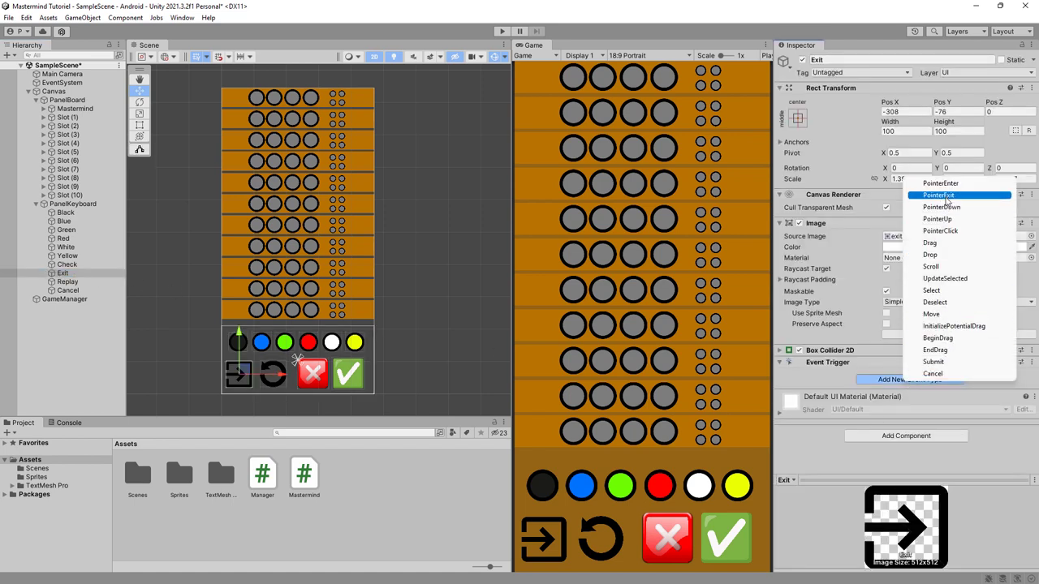
{"action": "left_click", "coordinate": [939, 231]}
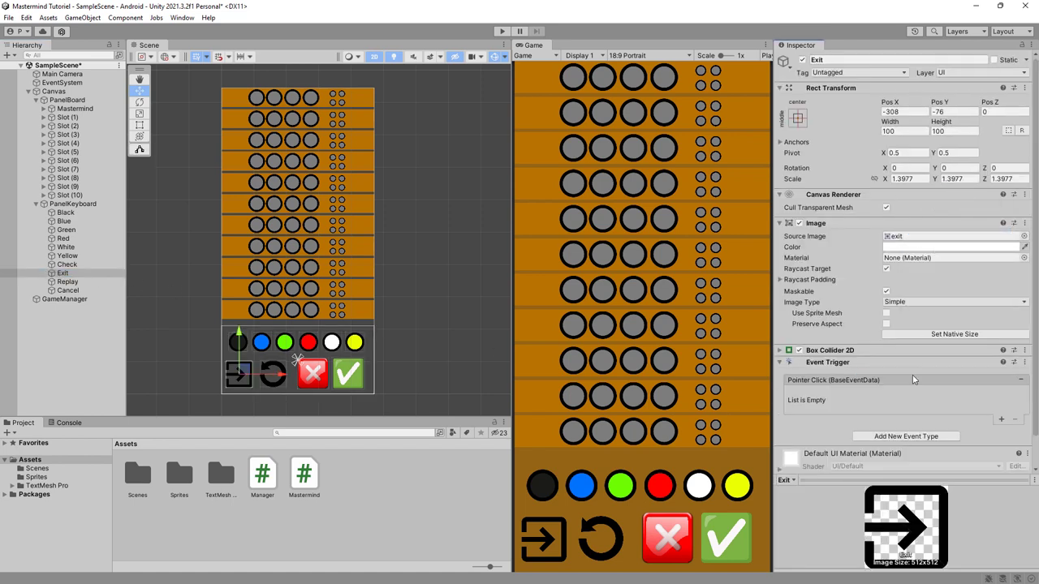
{"action": "left_click", "coordinate": [1000, 420]}
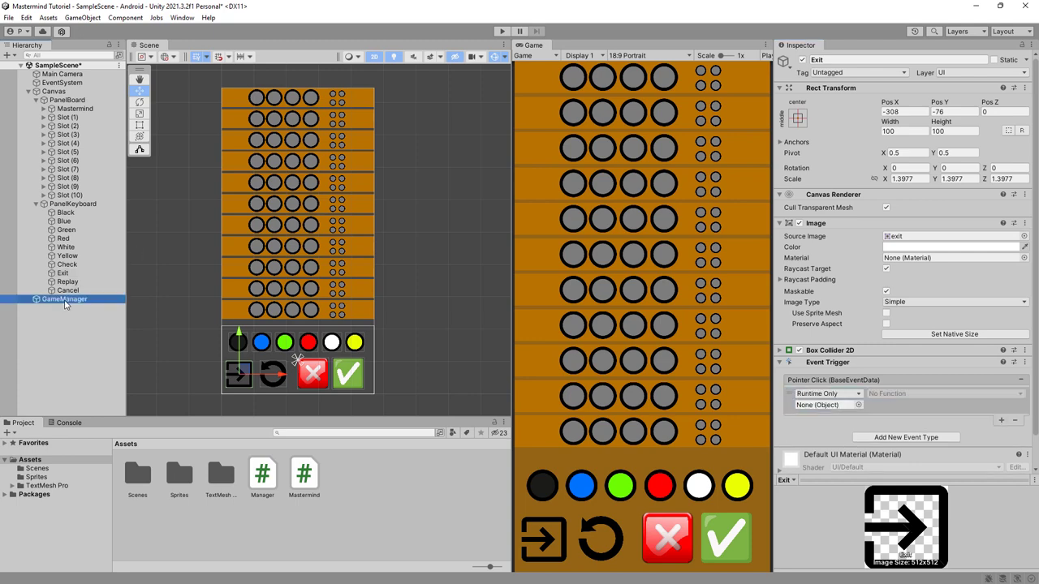
{"action": "left_click_drag", "start_coordinate": [65, 298], "coordinate": [823, 404]}
{"action": "left_click", "coordinate": [889, 395]}
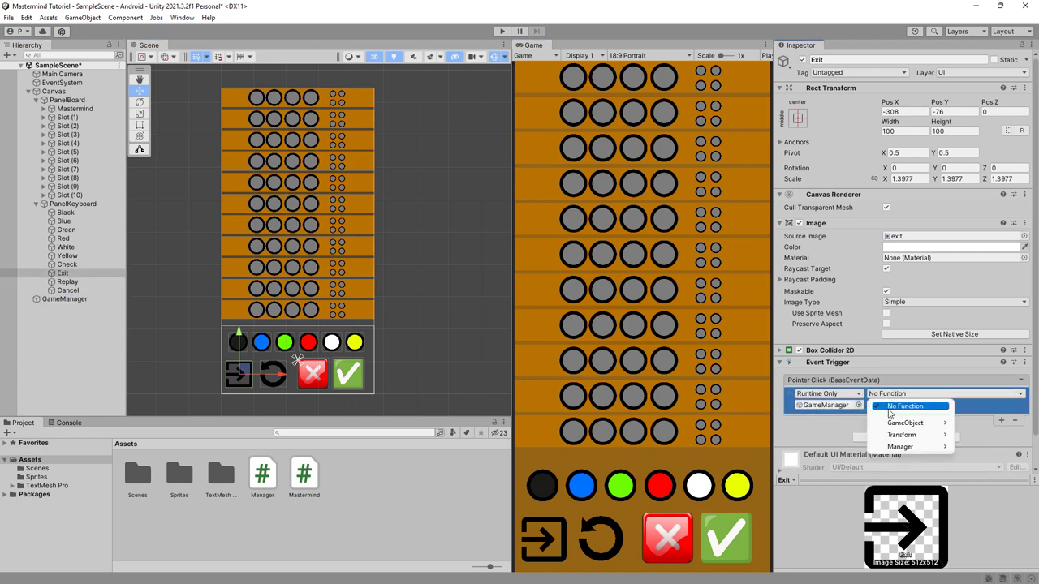
{"action": "mouse_move", "coordinate": [900, 447]}
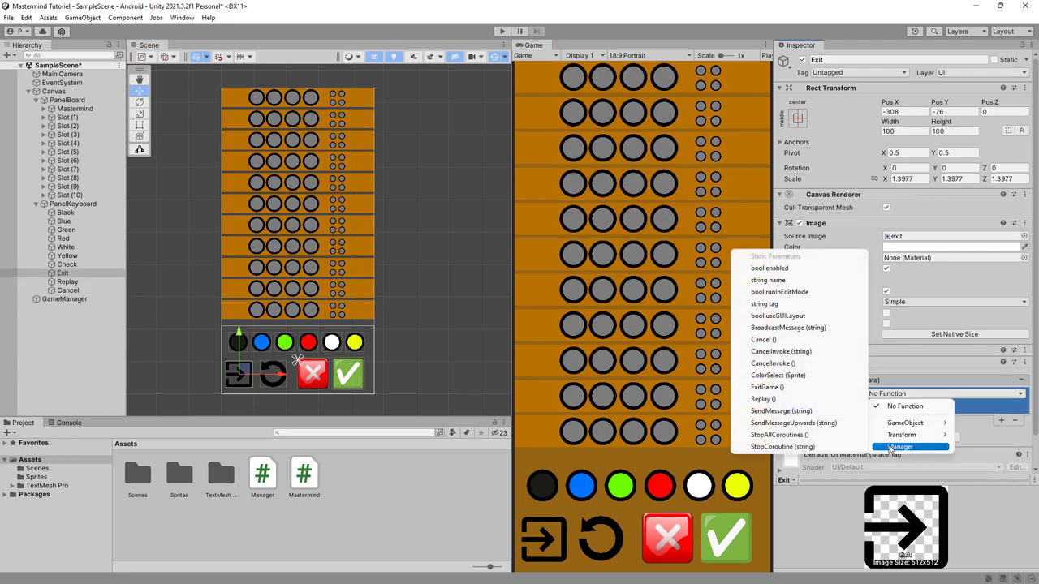
{"action": "left_click", "coordinate": [770, 388]}
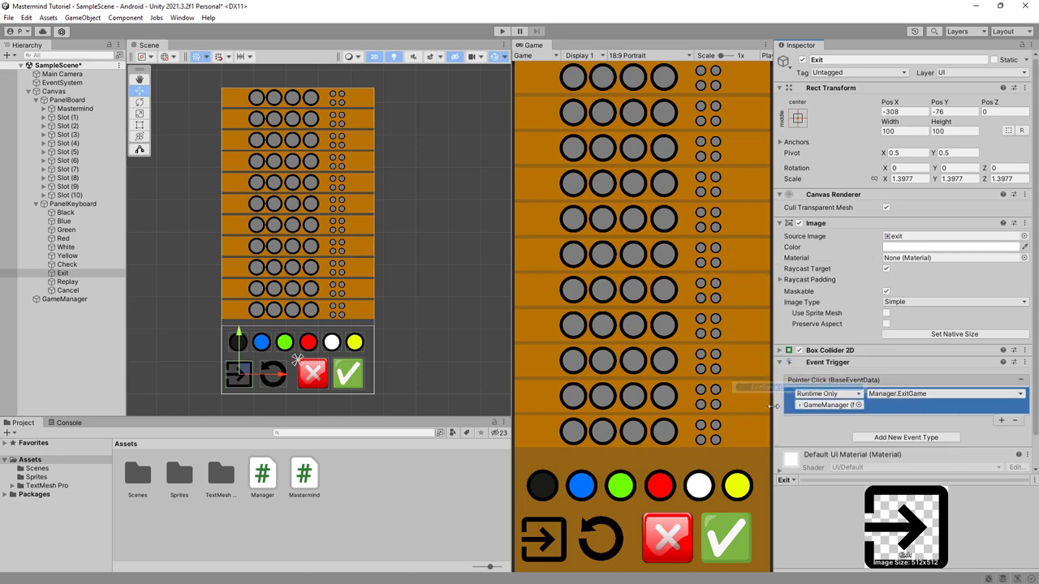
{"action": "left_click", "coordinate": [502, 31]}
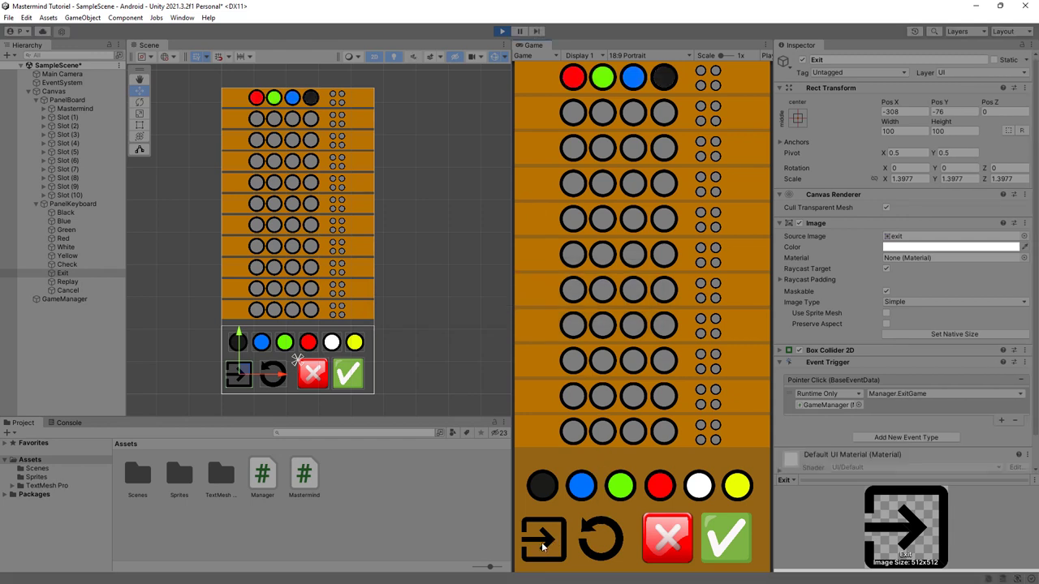
- Restart the board with Replay, place three red pegs, then clear them with Cancel
{"action": "left_click", "coordinate": [613, 546]}
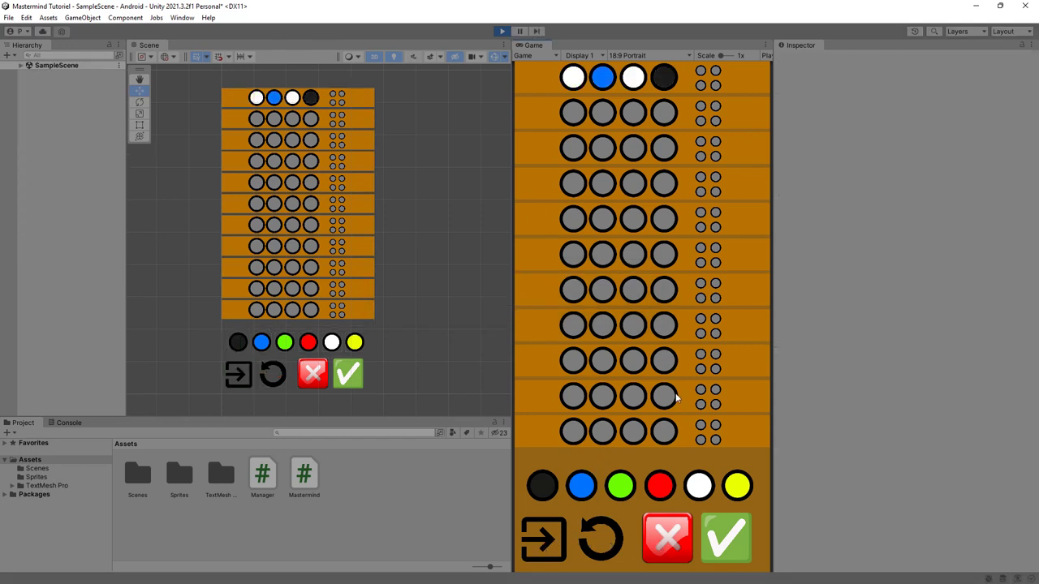
{"action": "triple_click", "coordinate": [659, 487]}
{"action": "left_click", "coordinate": [662, 546]}
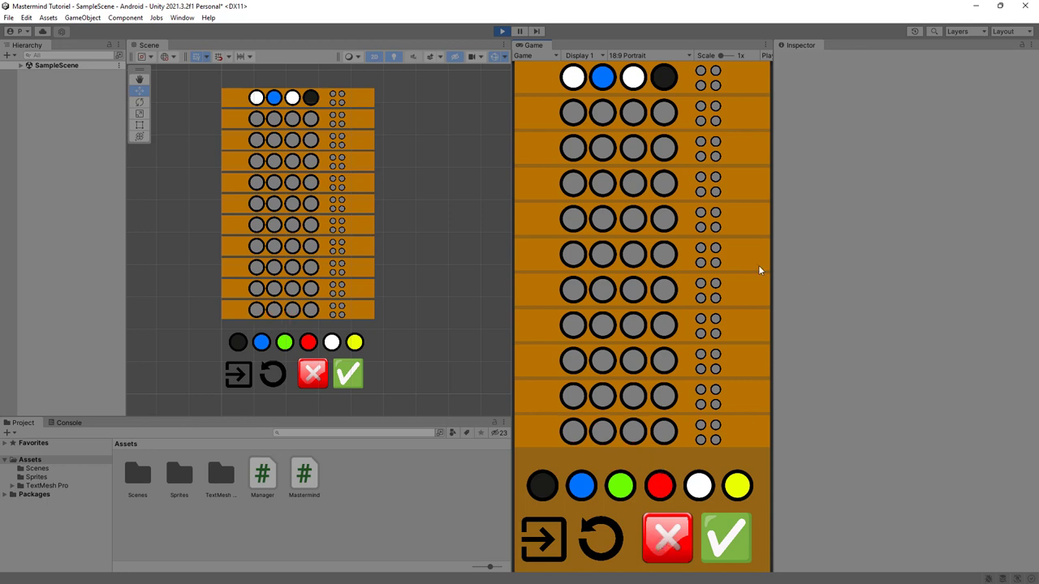